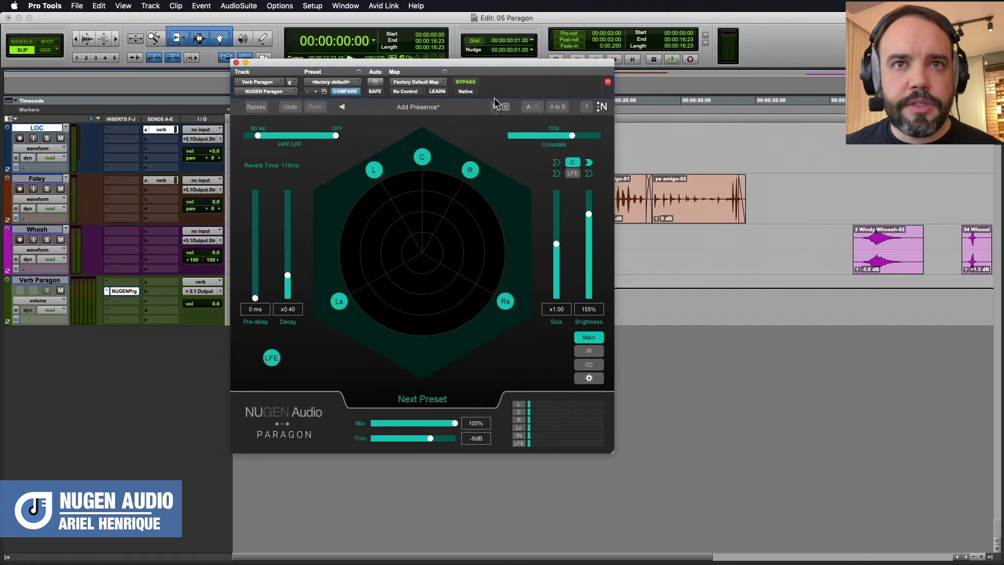
Load the Large Theatre preset into Paragon and reposition the plug-in window clear of the dialogue clip.
left_click(506, 108)
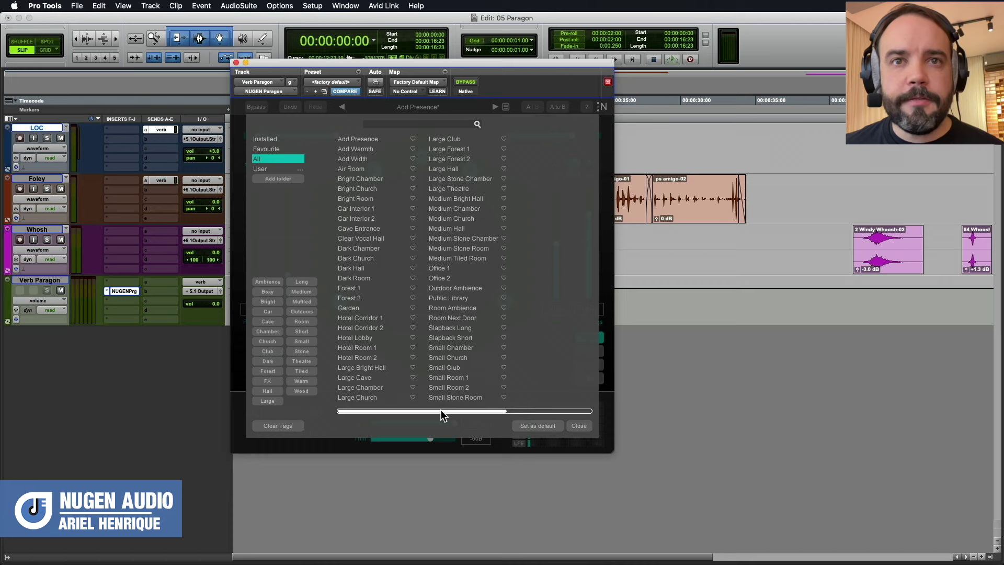
left_click(447, 189)
left_click(579, 426)
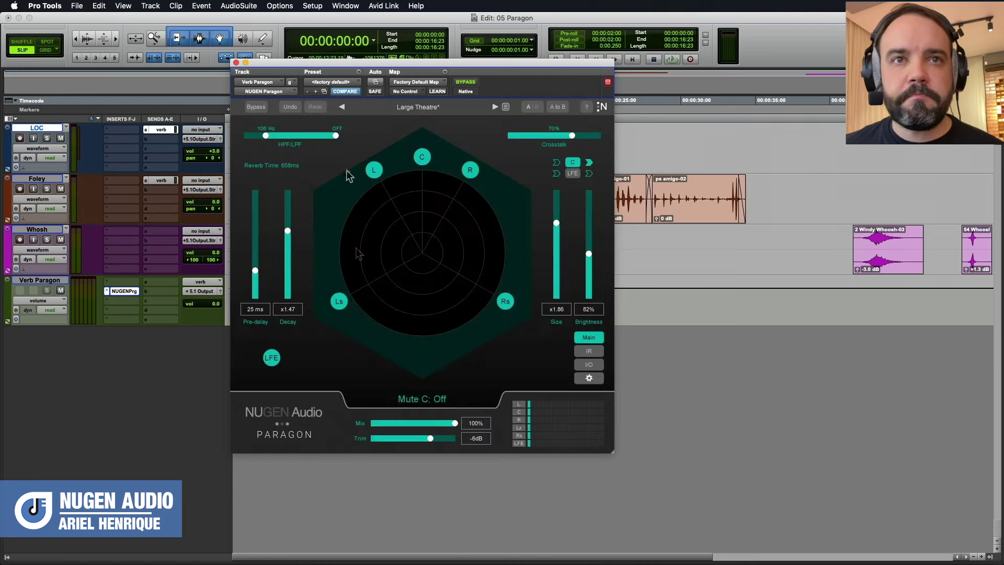
left_click_drag(262, 62, 446, 114)
Open the LOC track's verb send beside Paragon and raise its level to -4.5 dB during playback.
left_click(161, 129)
left_click_drag(361, 175, 387, 189)
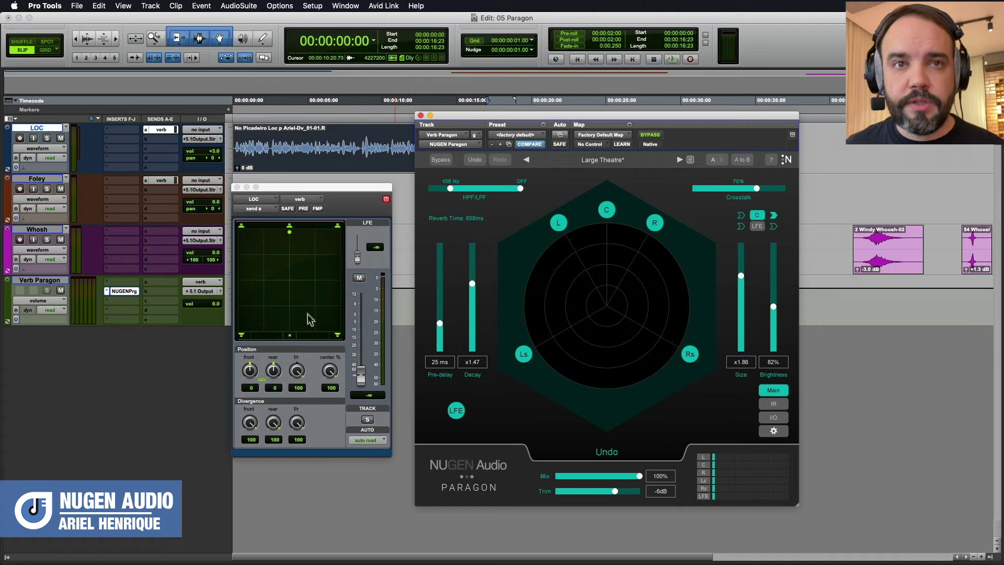
key("space")
left_click_drag(361, 380, 362, 326)
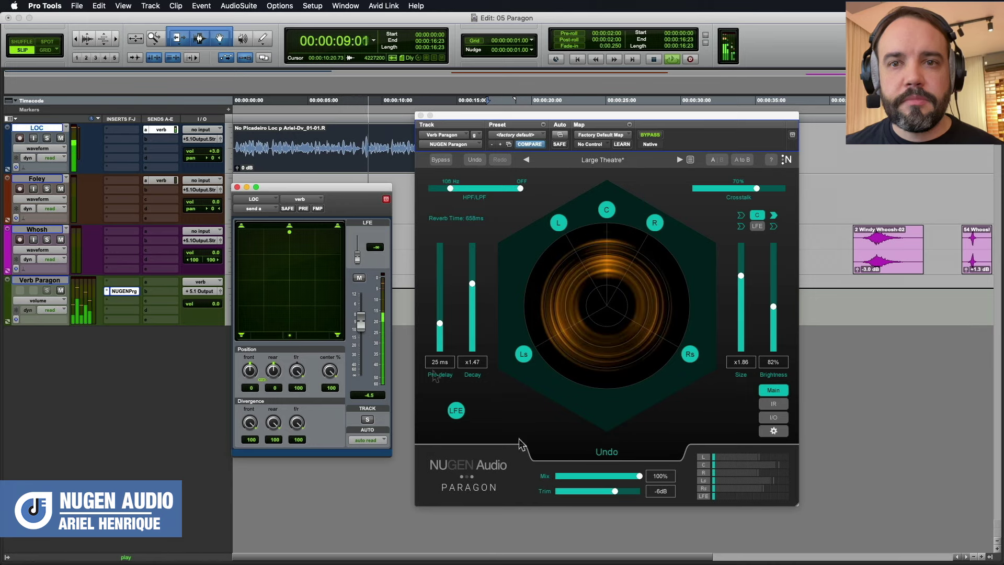
Set Paragon's trim to 1 dB and lower the LOC verb send to -11.6 dB.
left_click_drag(617, 493, 622, 493)
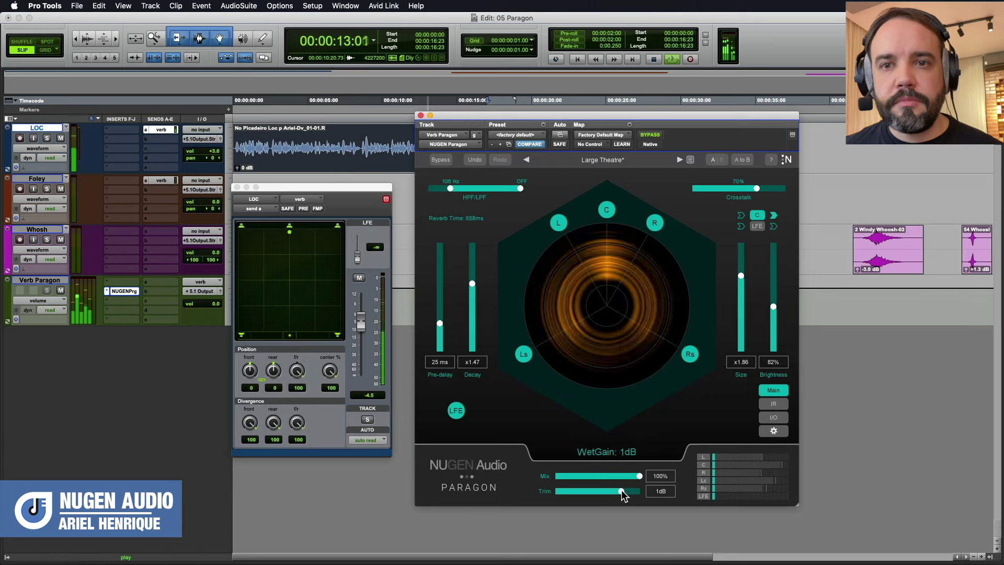
left_click_drag(359, 324, 359, 331)
key("space")
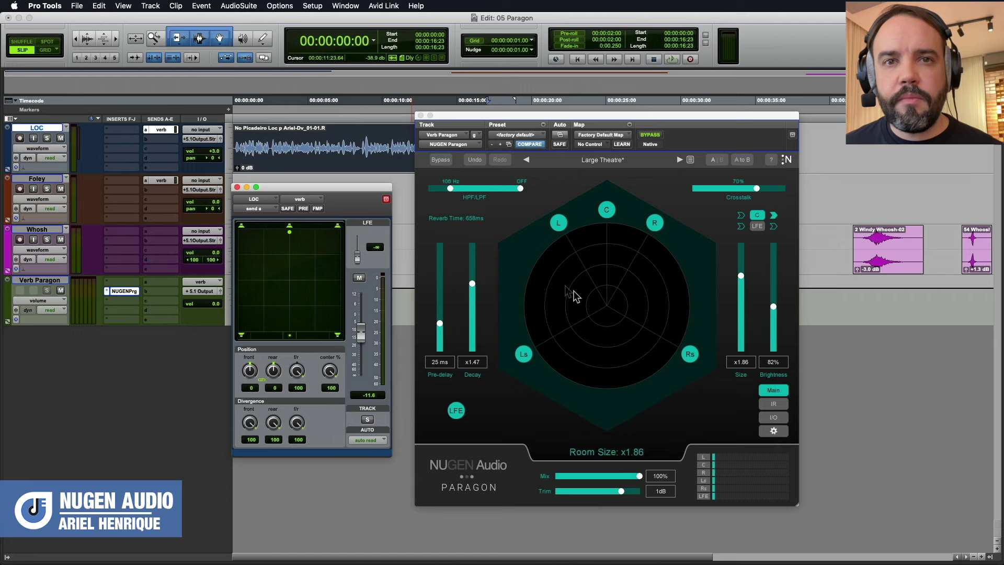
Adjust the reverb during playback to pre-delay 42 ms, decay x1.67, size x0.95 and brightness 173%.
key("space")
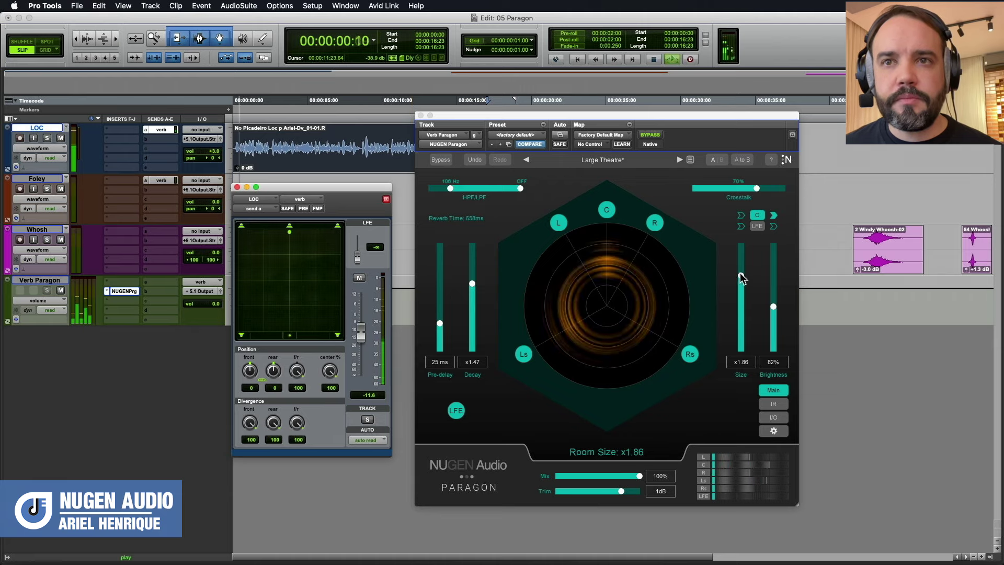
left_click_drag(741, 277, 742, 296)
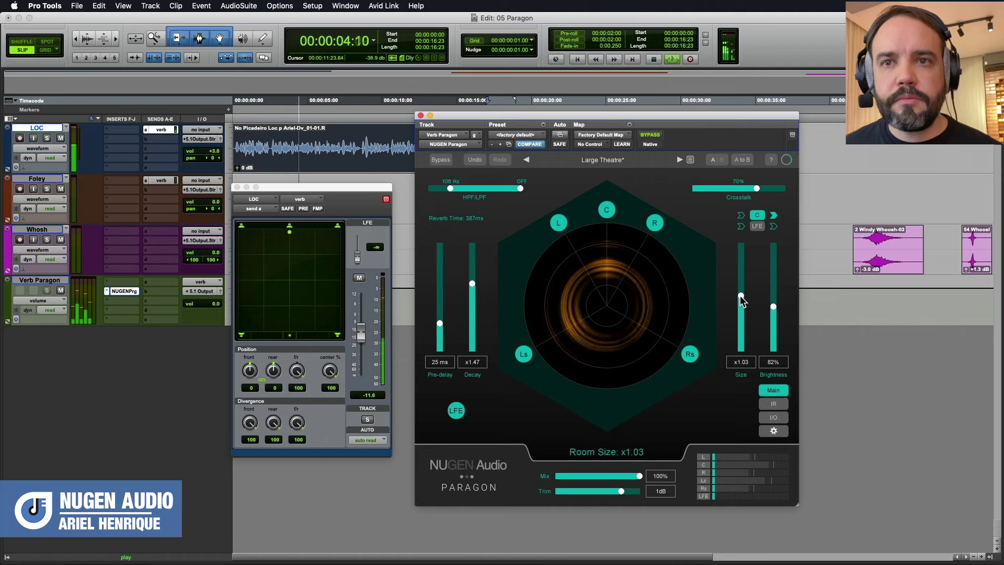
mouse_move(439, 325)
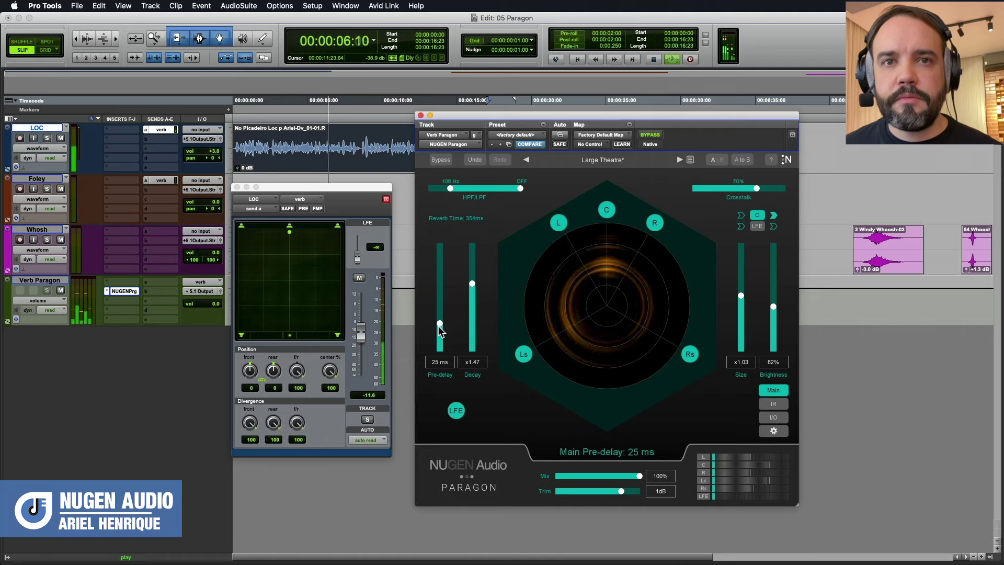
left_click_drag(437, 324, 472, 279)
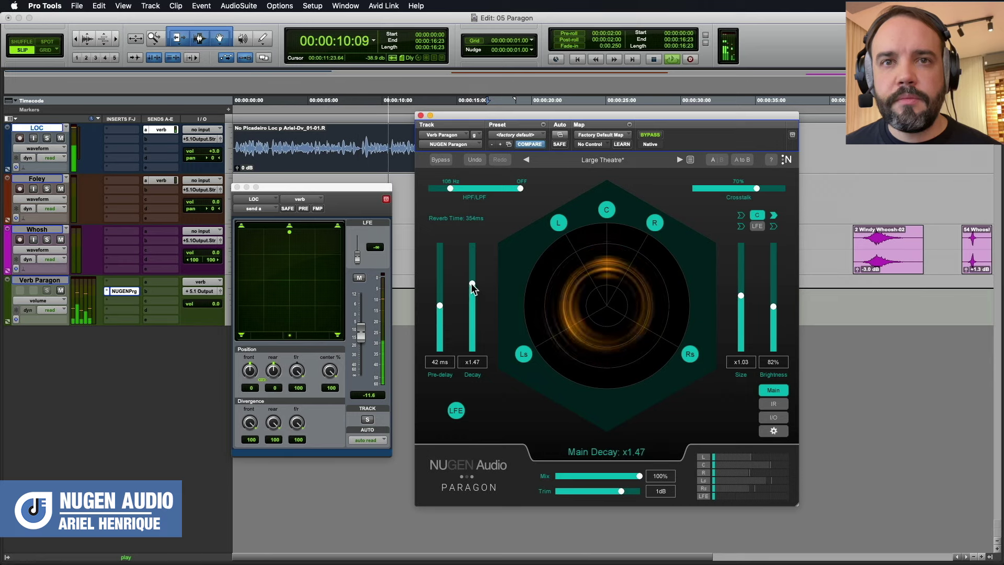
left_click_drag(741, 296, 777, 272)
mouse_move(777, 315)
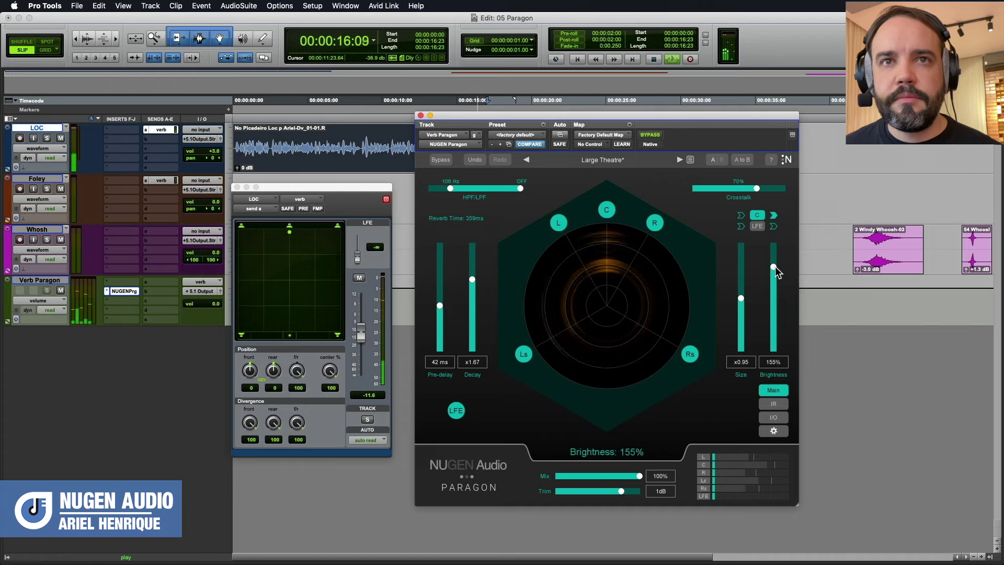
left_click_drag(774, 268, 774, 258)
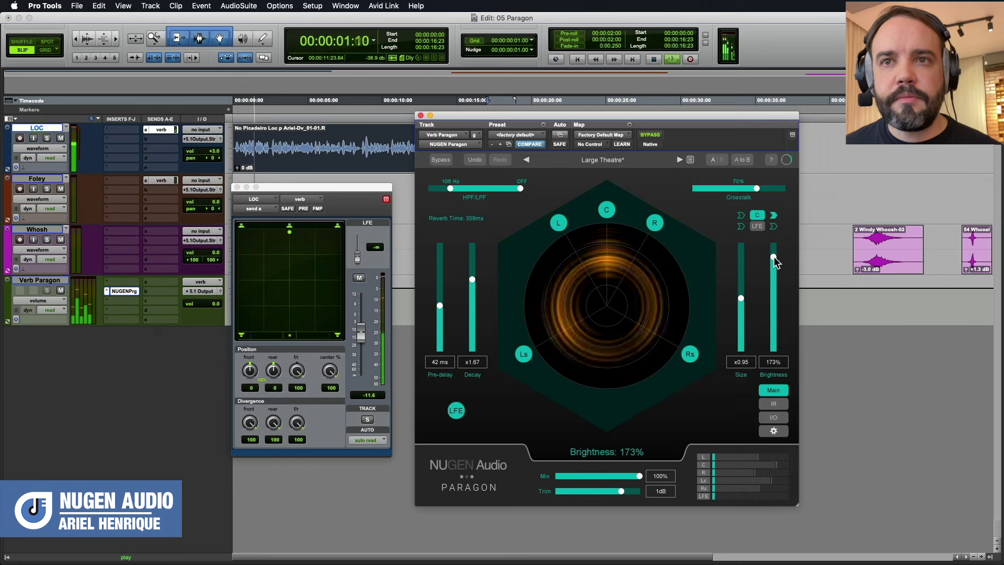
Compare the dialogue with the LOC verb send muted and unmuted, and raise the send to -3.8 dB.
left_click(359, 280)
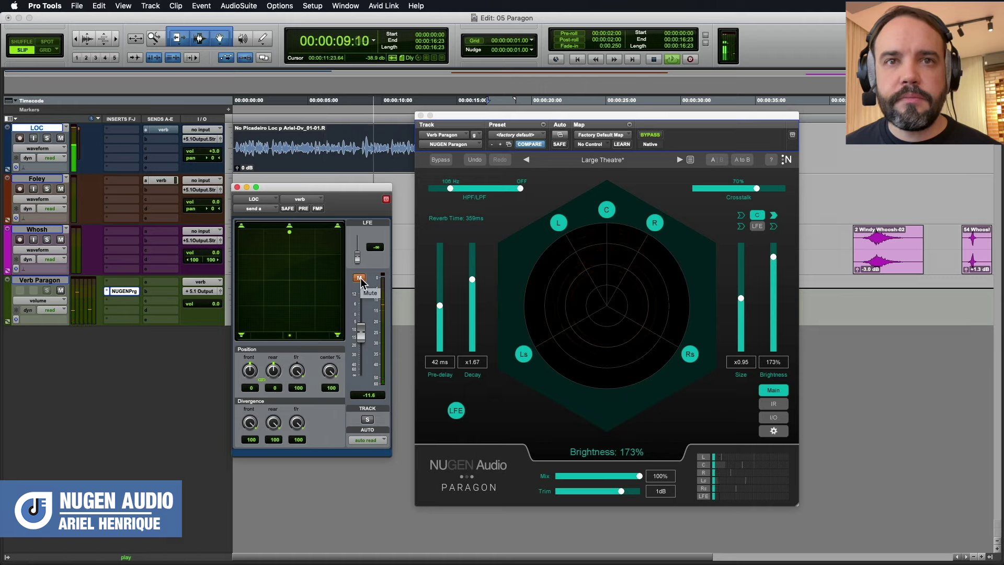
left_click(359, 279)
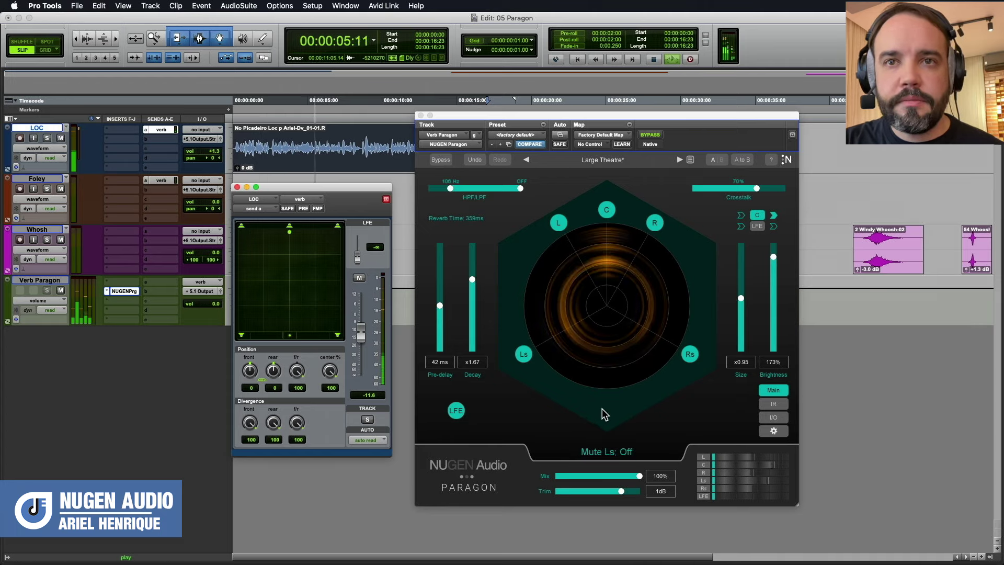
left_click_drag(360, 331, 364, 324)
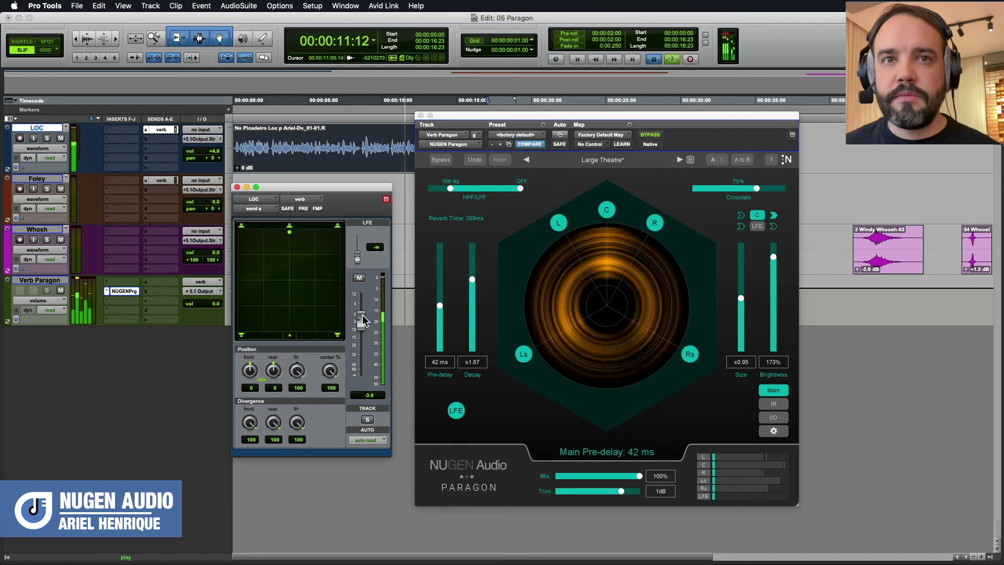
key("space")
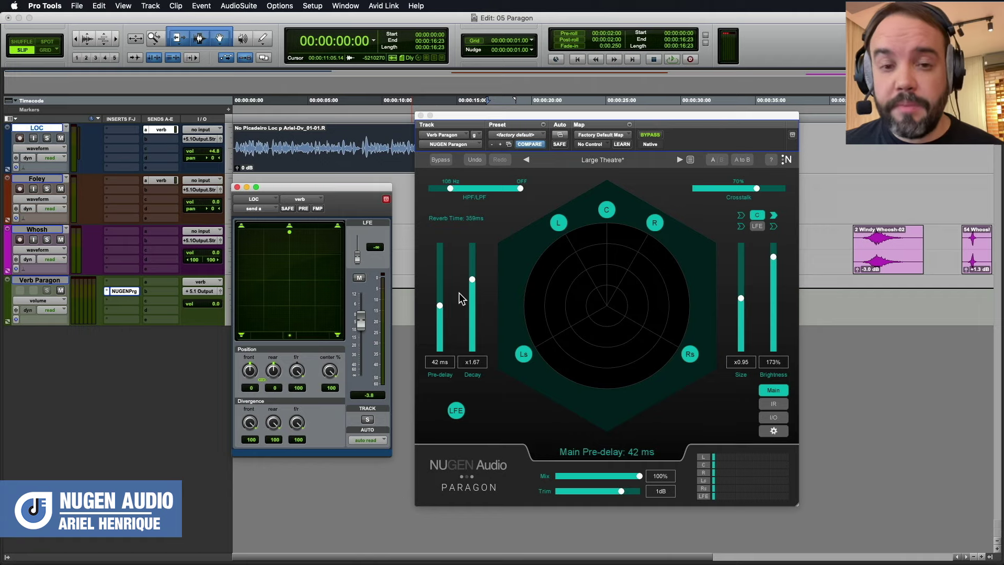
Browse Paragon's full preset list without loading another preset.
left_click_drag(495, 125, 473, 117)
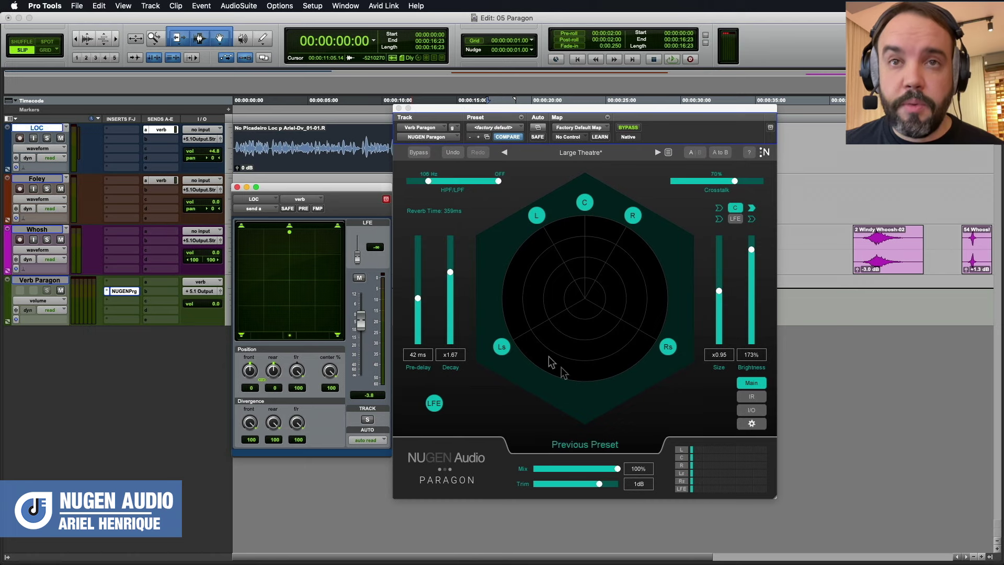
left_click(668, 153)
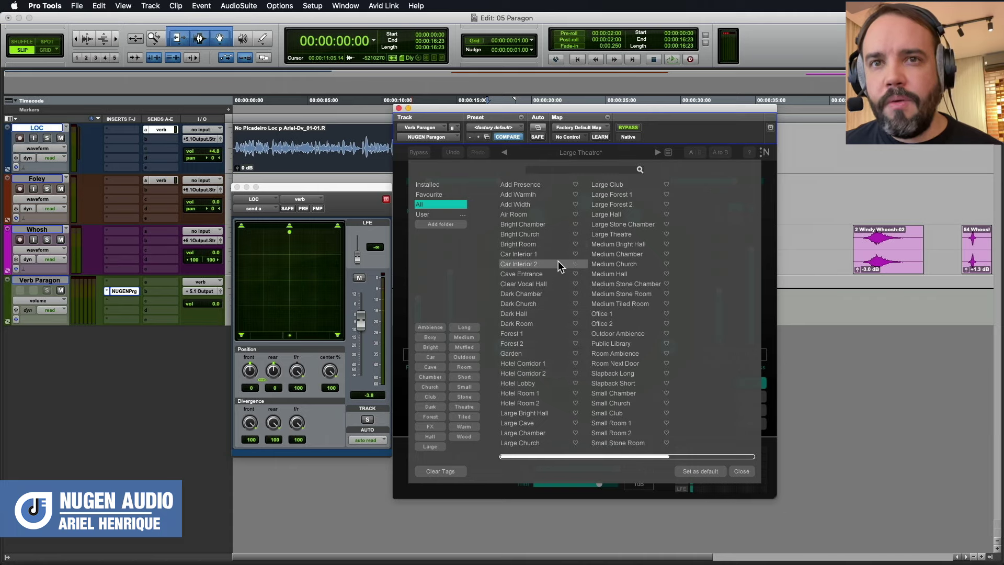
left_click(668, 153)
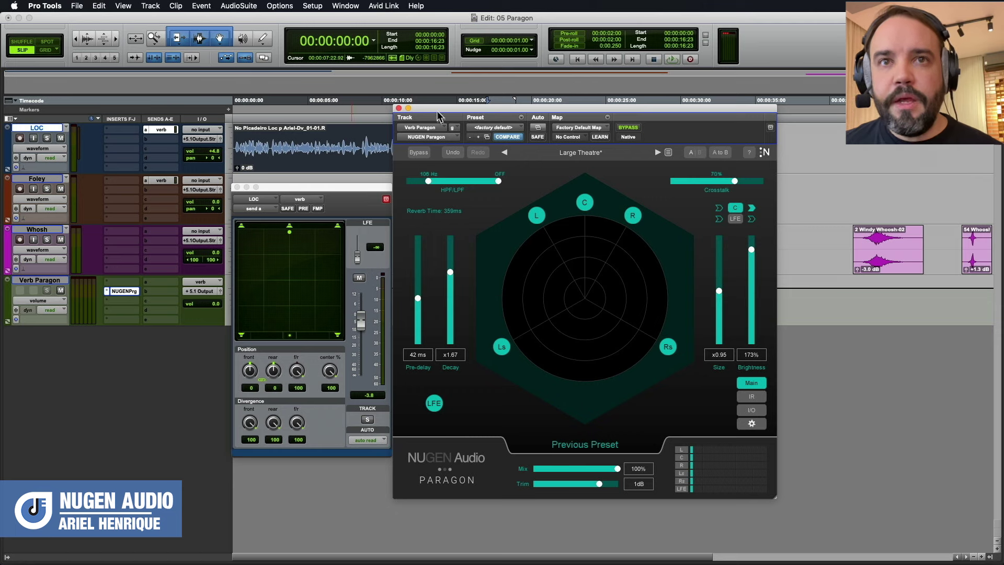
Put away the LOC send window and cue playback just before the first Foley clip with LOC muted.
left_click_drag(446, 113, 508, 139)
left_click(237, 187)
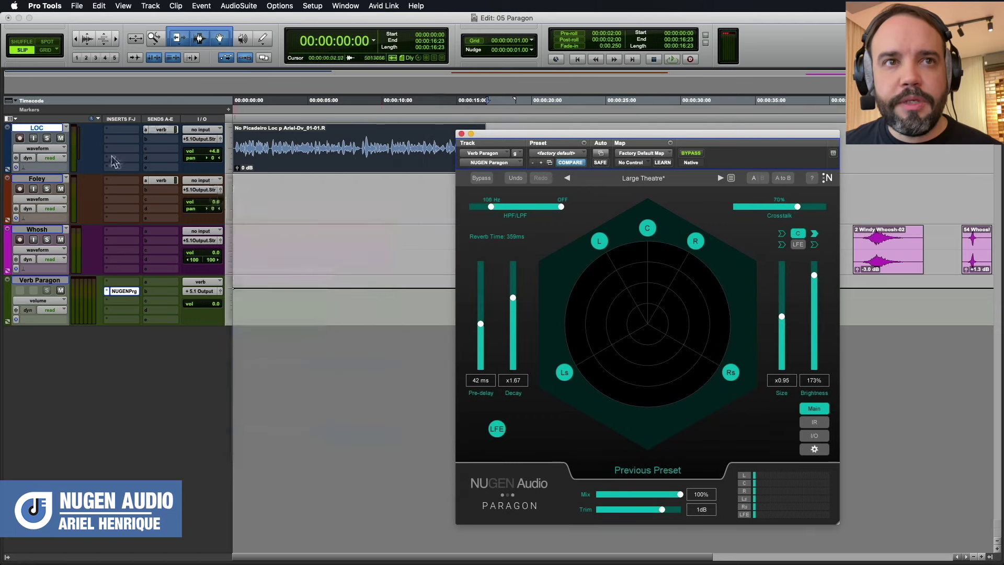
left_click_drag(501, 135, 226, 98)
left_click(606, 165)
left_click(564, 186)
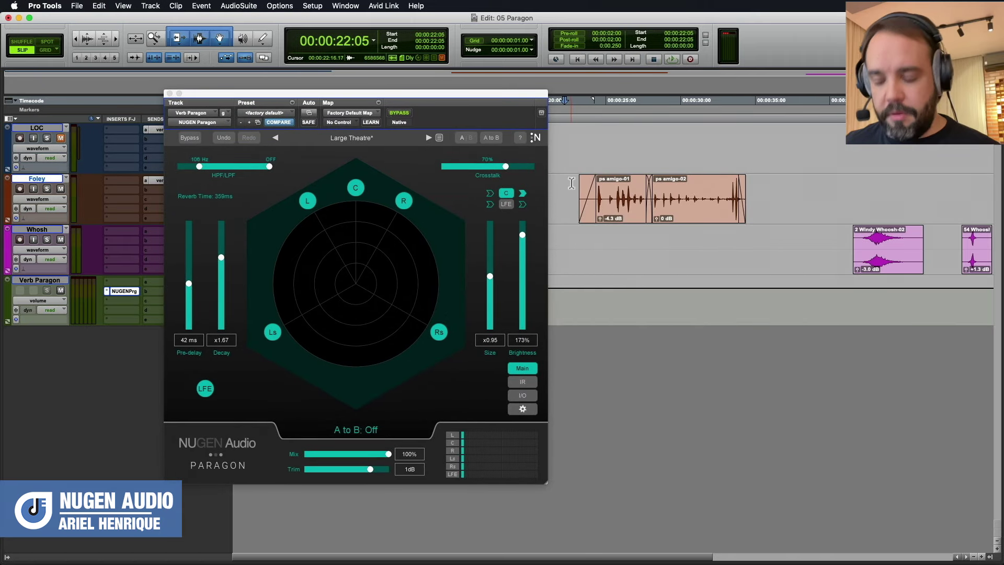
left_click(588, 186)
Load the Hotel Corridor 1 preset into Paragon for the Foley sounds.
left_click_drag(355, 93, 449, 195)
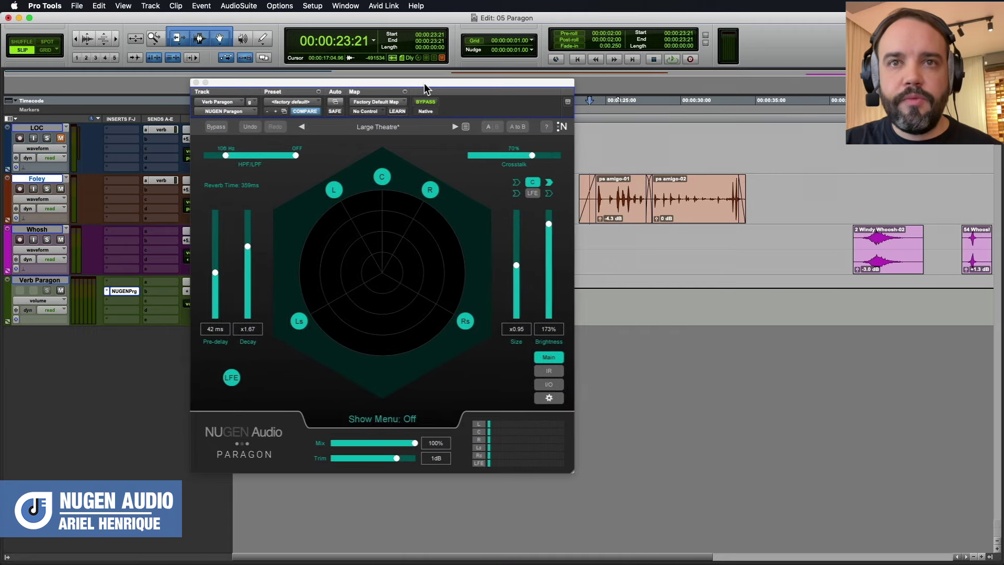
left_click_drag(424, 84, 436, 89)
left_click(389, 127)
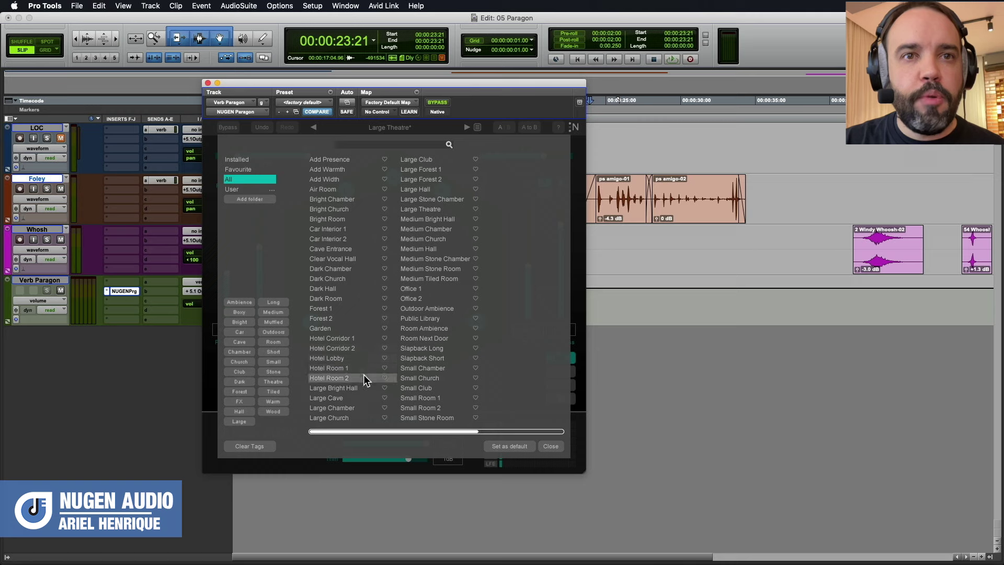
left_click(356, 339)
left_click(551, 446)
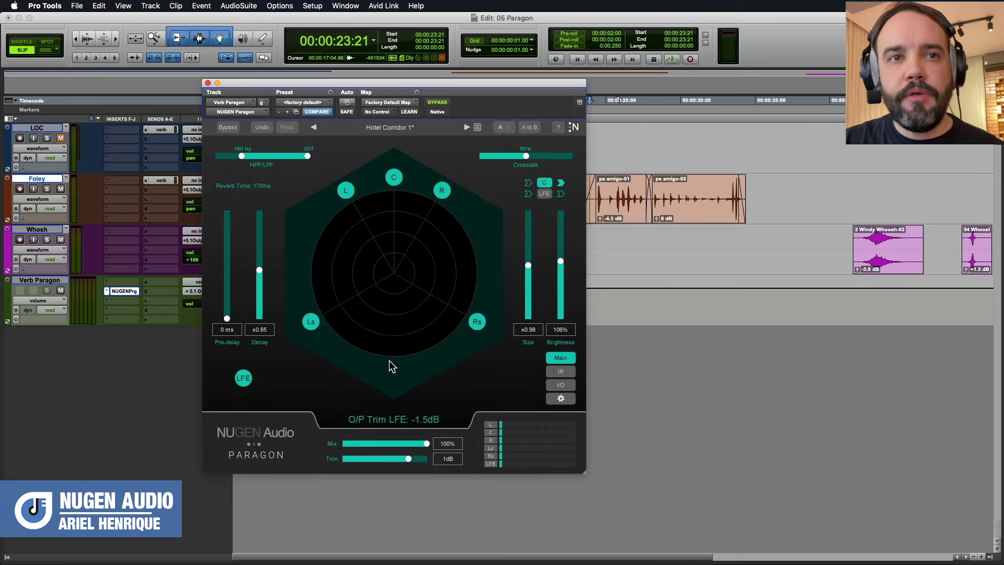
Open the Foley track's verb send and arrange its window beside Paragon, clear of the Foley clips.
left_click_drag(382, 86, 373, 109)
left_click_drag(465, 111, 488, 109)
left_click(161, 180)
left_click_drag(279, 189, 141, 180)
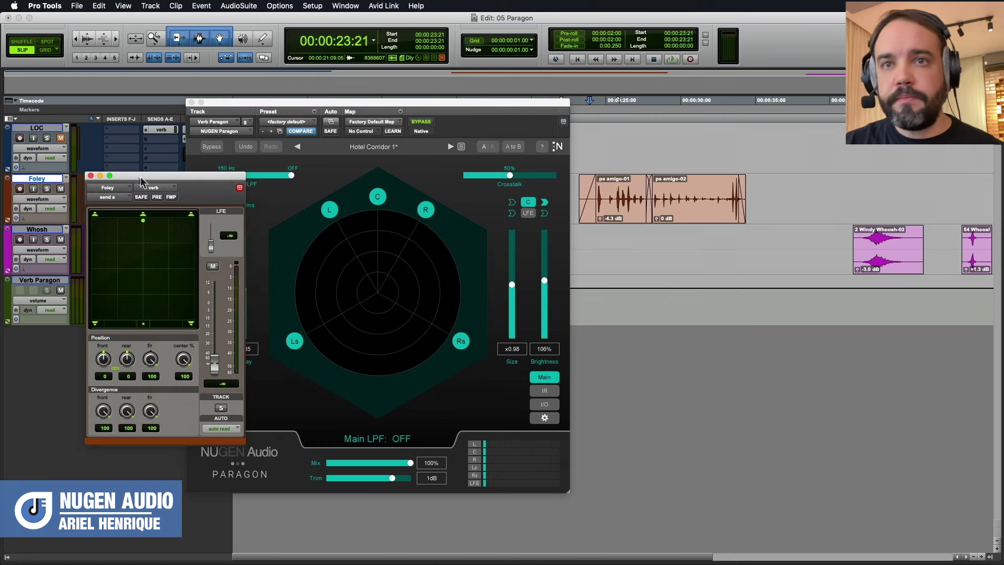
left_click(672, 59)
left_click_drag(367, 102, 396, 104)
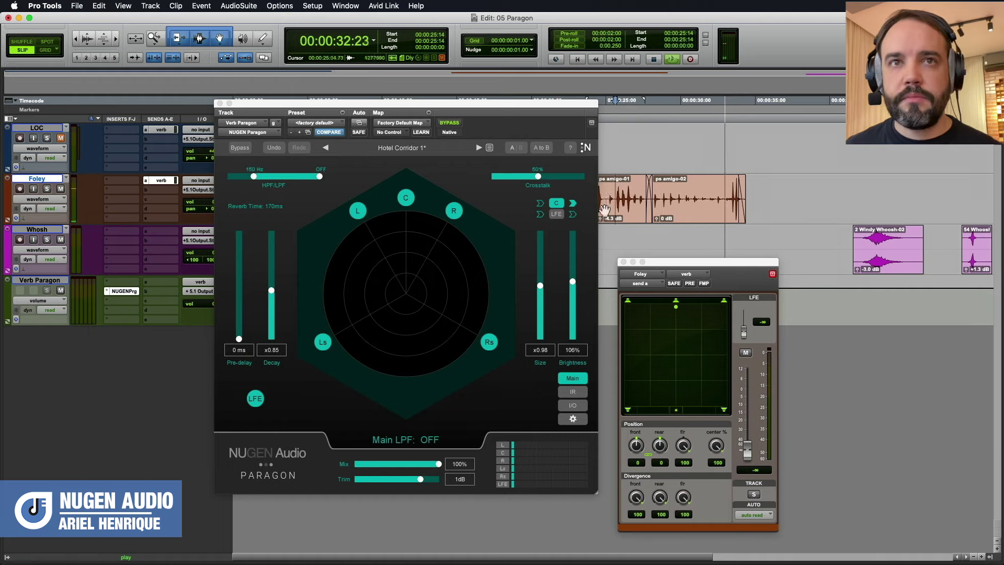
Play the Foley clips from 25:14 and raise the Foley verb send to +11.1 dB.
key("space")
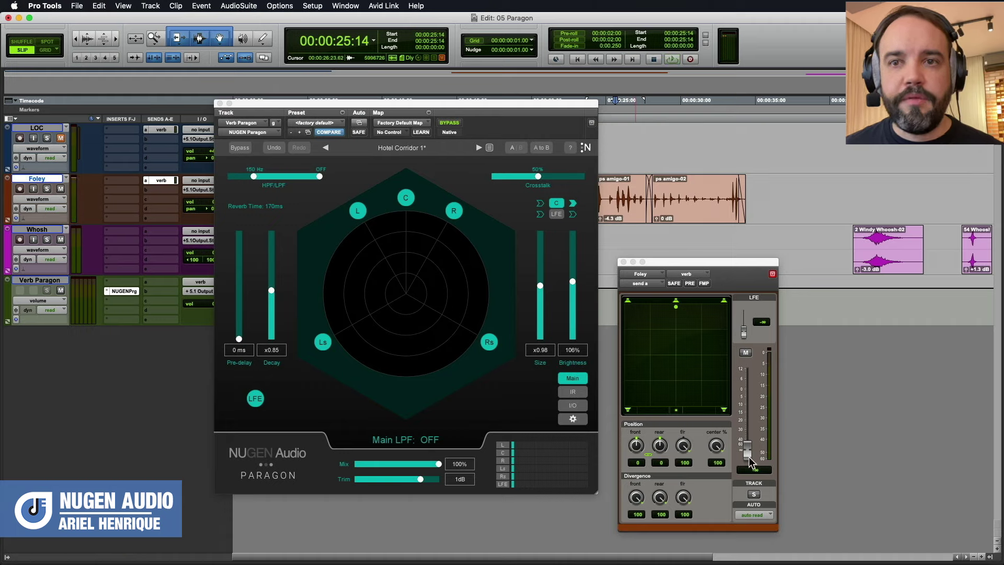
key("space")
left_click_drag(749, 457, 749, 373)
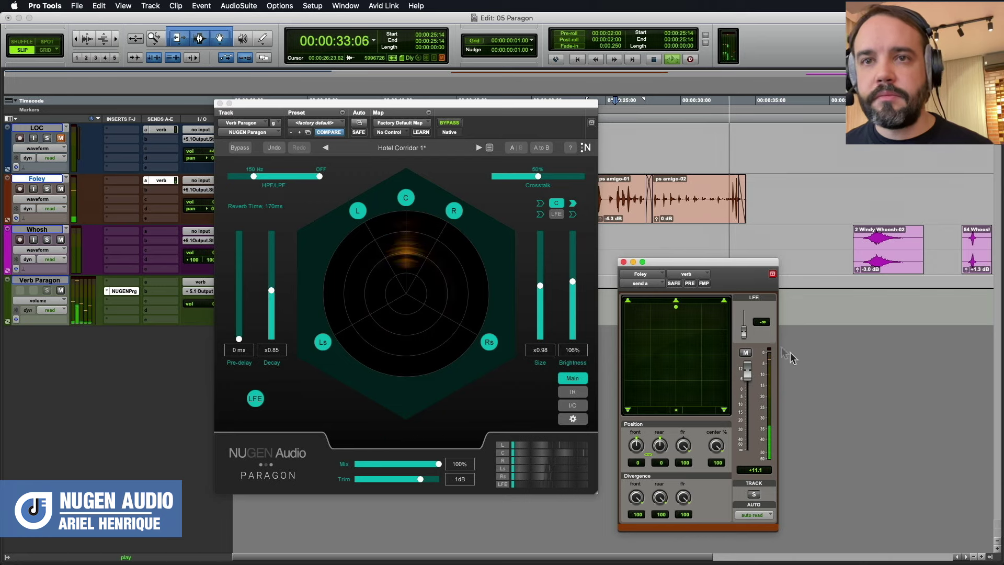
key("space")
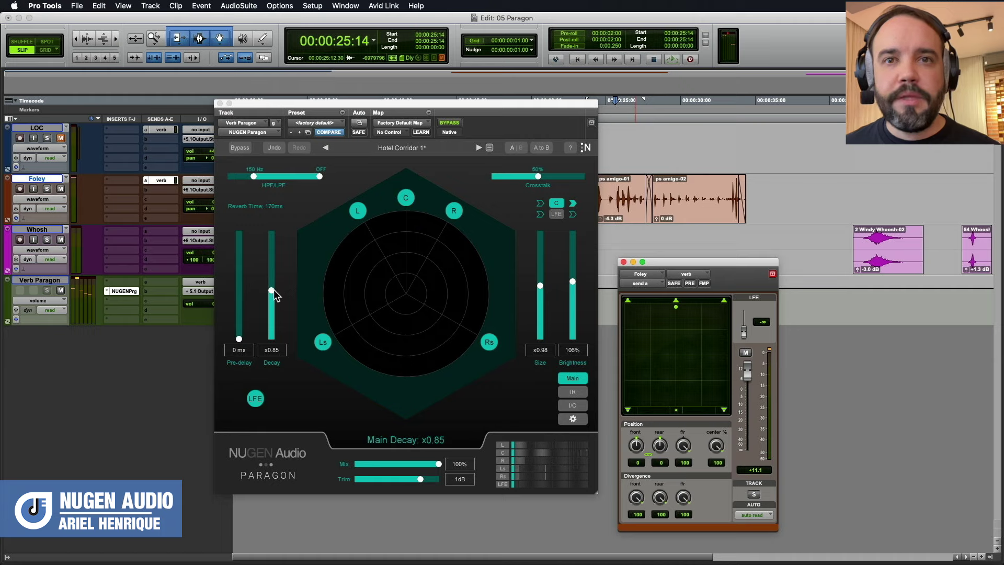
Set Paragon's size to x1.28, decay to x1.26 and crosstalk to 72%.
left_click_drag(540, 286, 541, 276)
left_click_drag(272, 292, 273, 276)
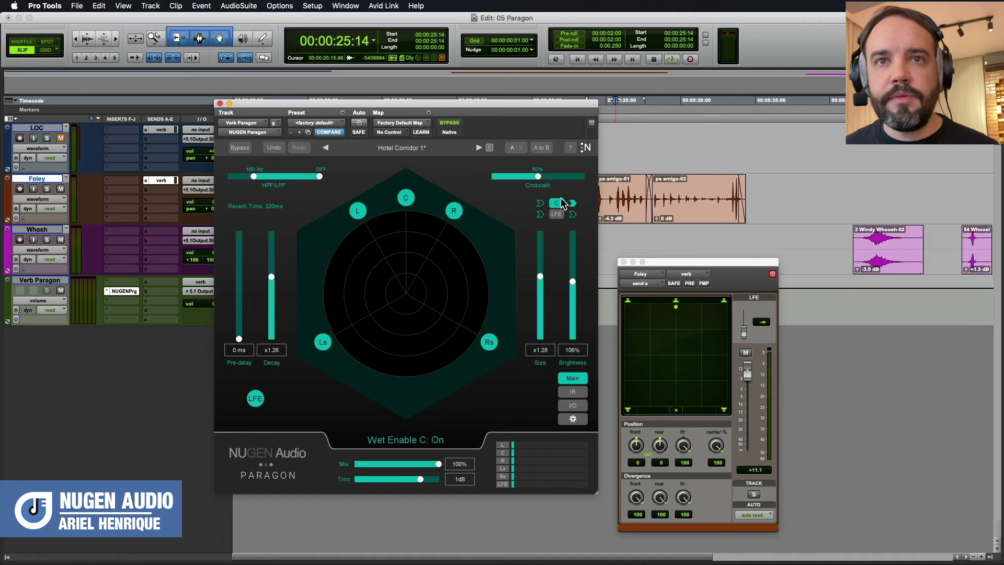
left_click_drag(544, 177, 559, 176)
Lower the Foley verb send to +6.8 dB and audition the adjusted corridor reverb.
mouse_move(747, 371)
left_mouse_down()
mouse_move(747, 408)
mouse_move(749, 384)
left_mouse_up()
key("space")
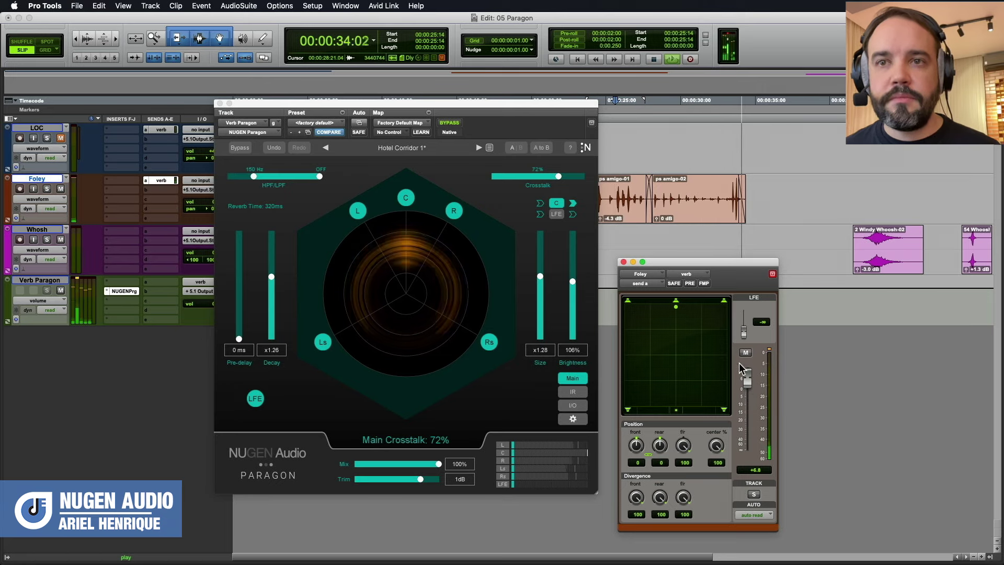
key("space")
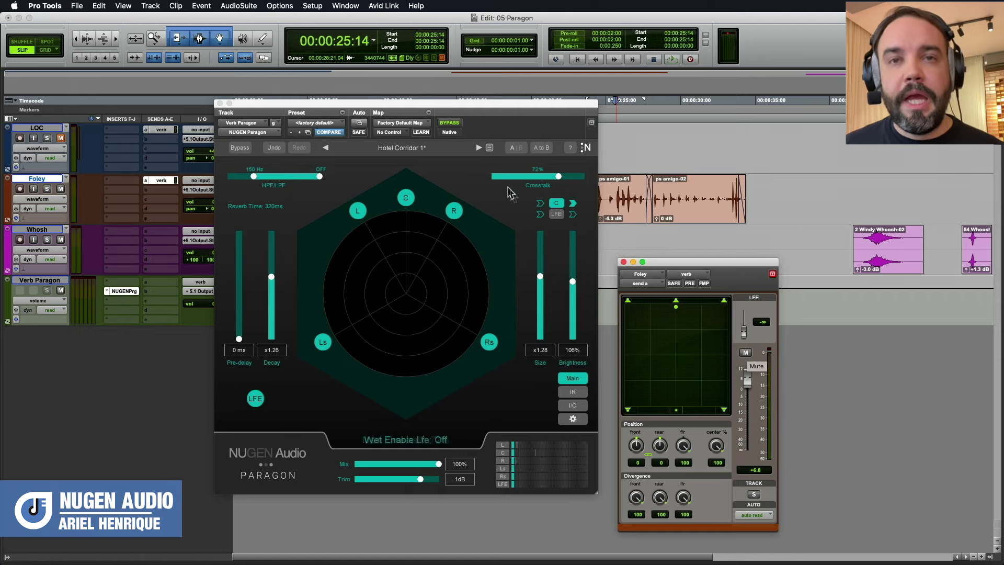
Audition the Foley reverb with crosstalk at 0% and raise the crosstalk to 71% during playback.
left_click_drag(493, 105, 467, 97)
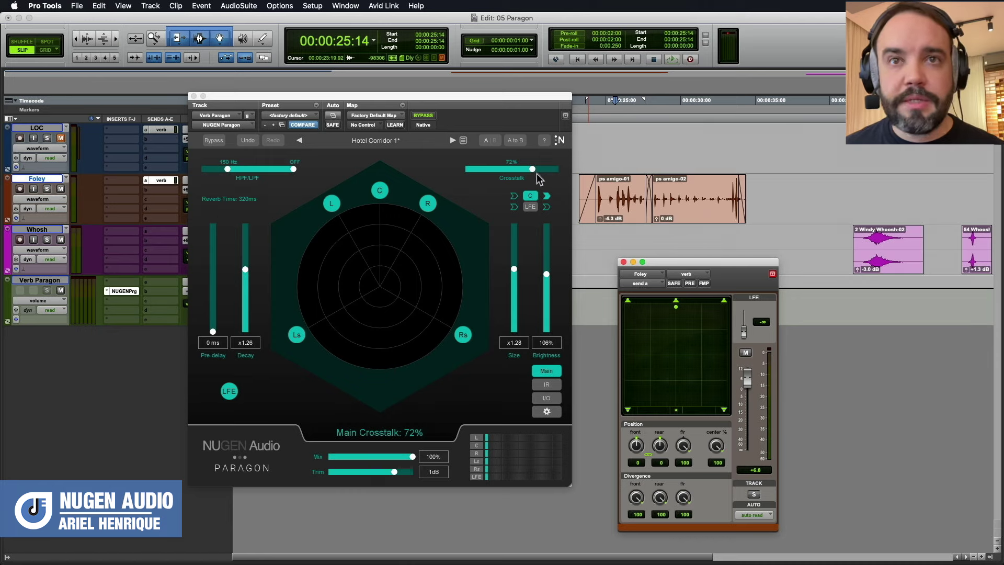
left_click_drag(522, 172, 450, 173)
key("space")
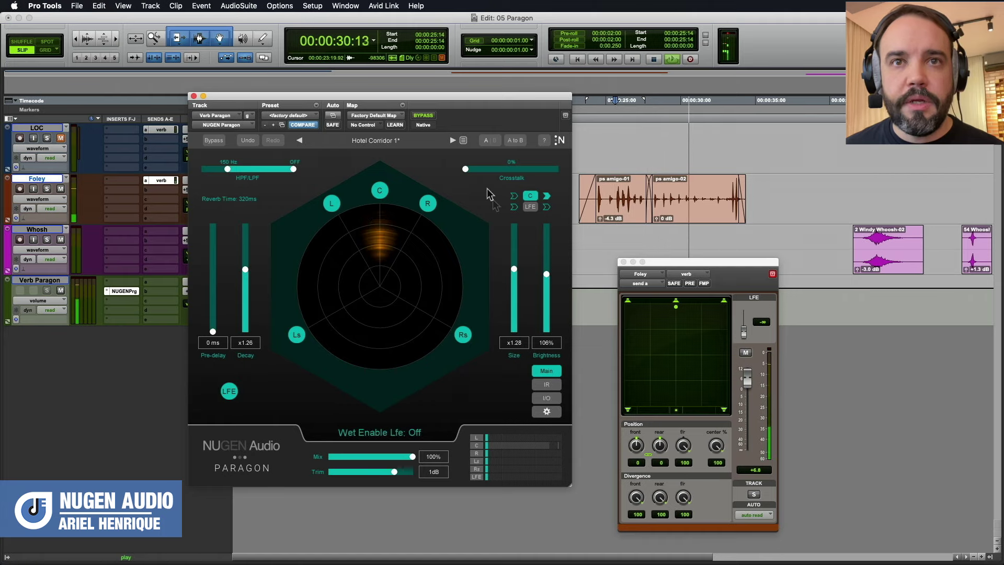
left_click_drag(465, 169, 532, 169)
key("space")
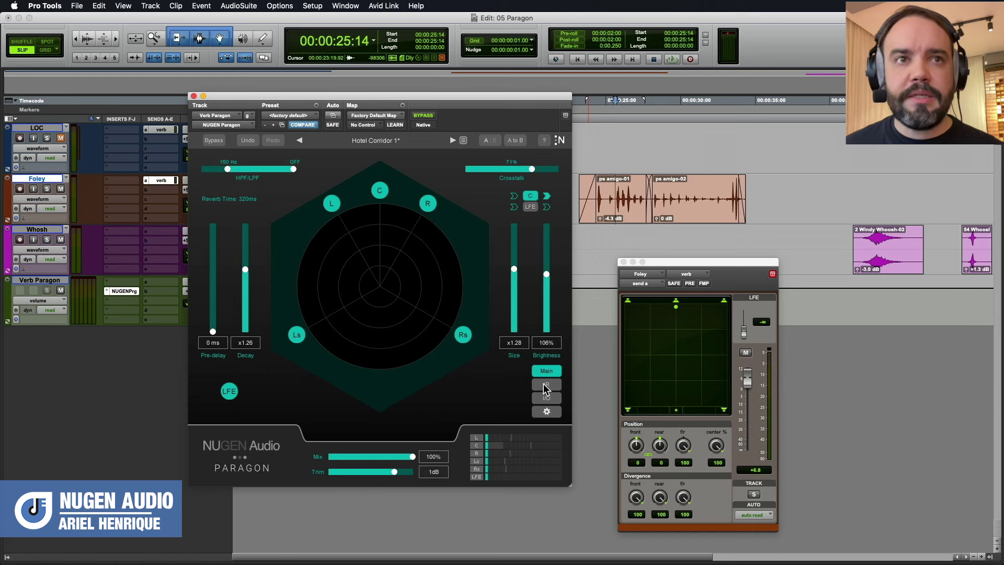
Close the Foley send window, show Paragon's IR page and look through the available reverb models.
left_click(623, 261)
left_click_drag(290, 97, 547, 111)
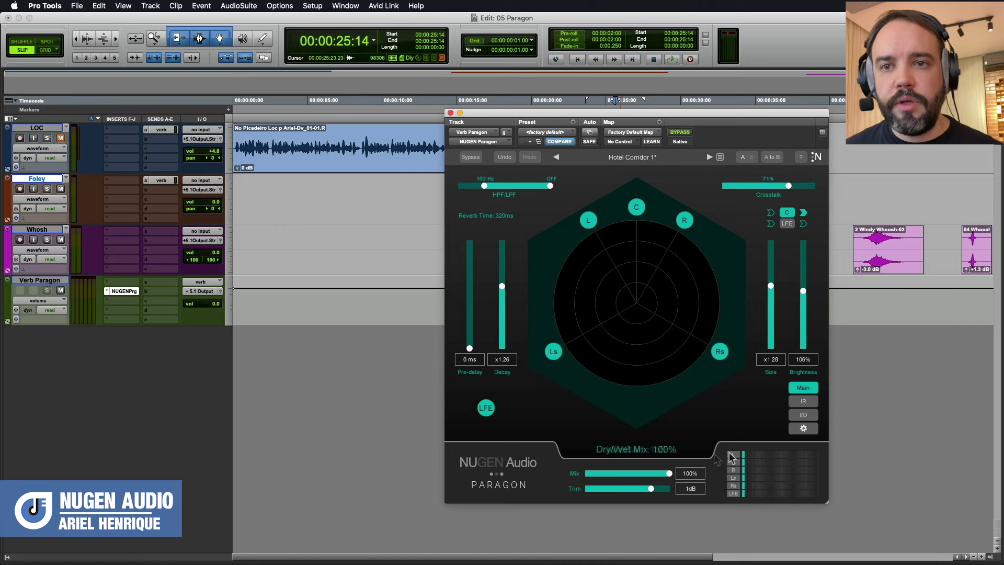
left_click(804, 403)
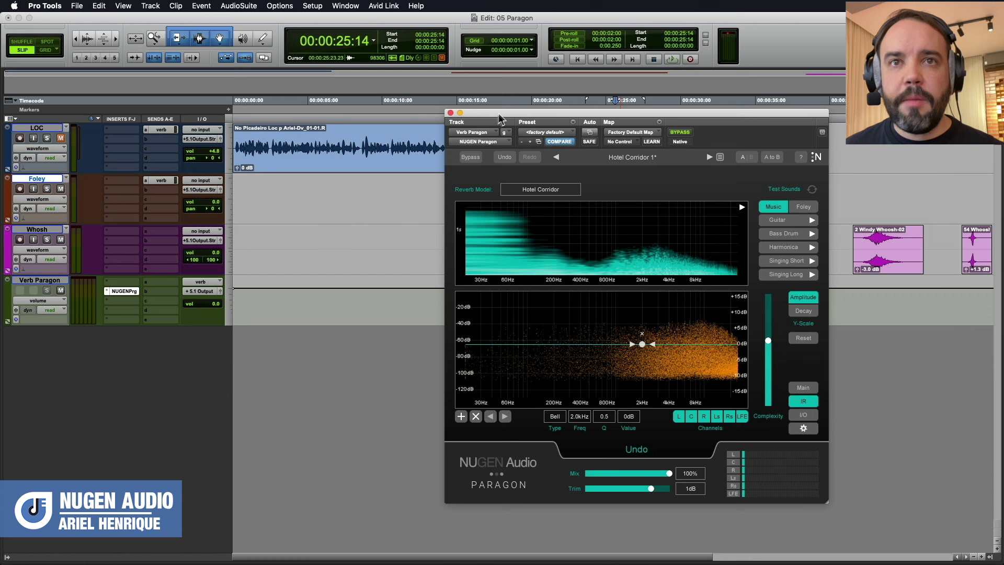
left_click_drag(500, 113, 459, 108)
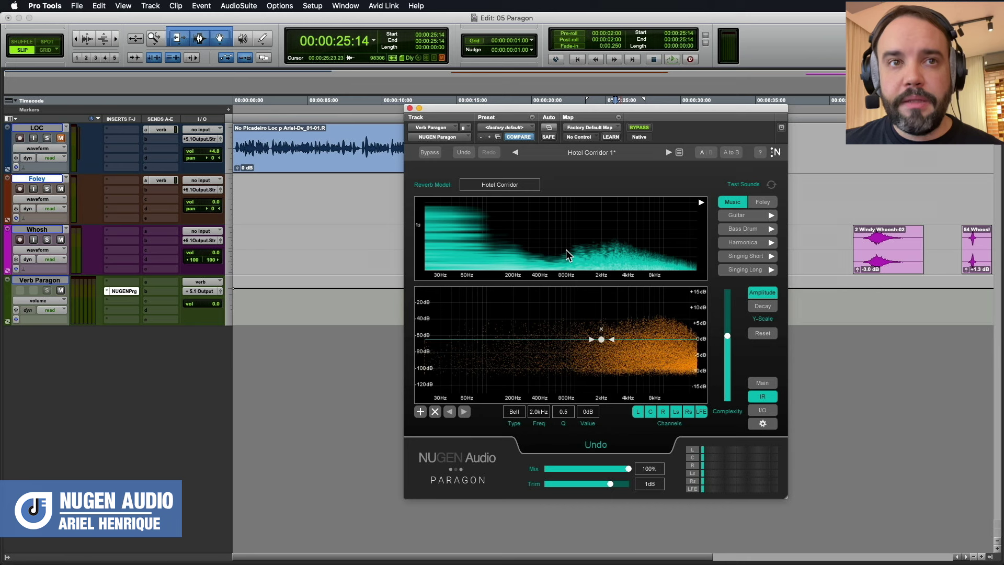
left_click(498, 185)
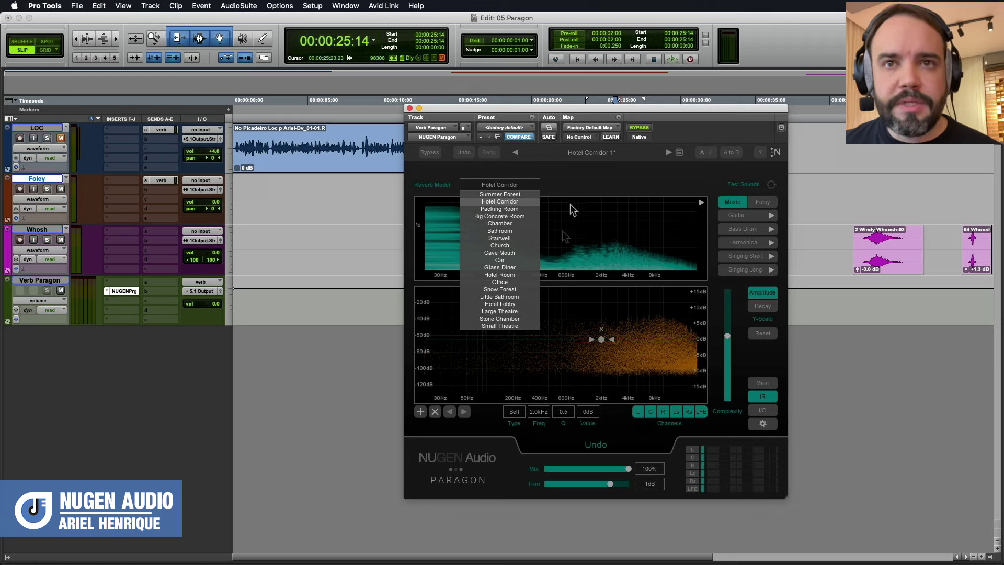
left_click(602, 188)
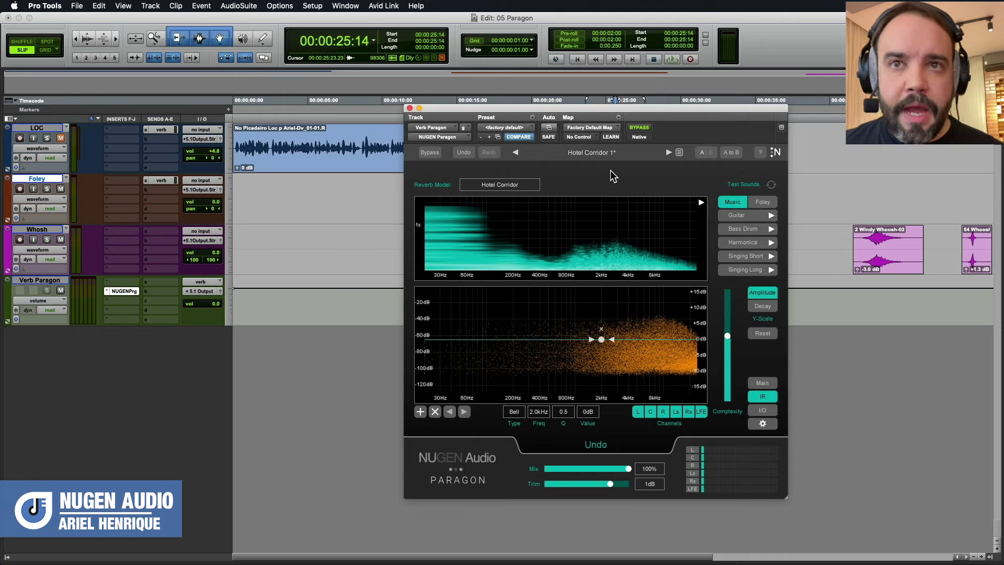
left_click_drag(520, 111, 359, 106)
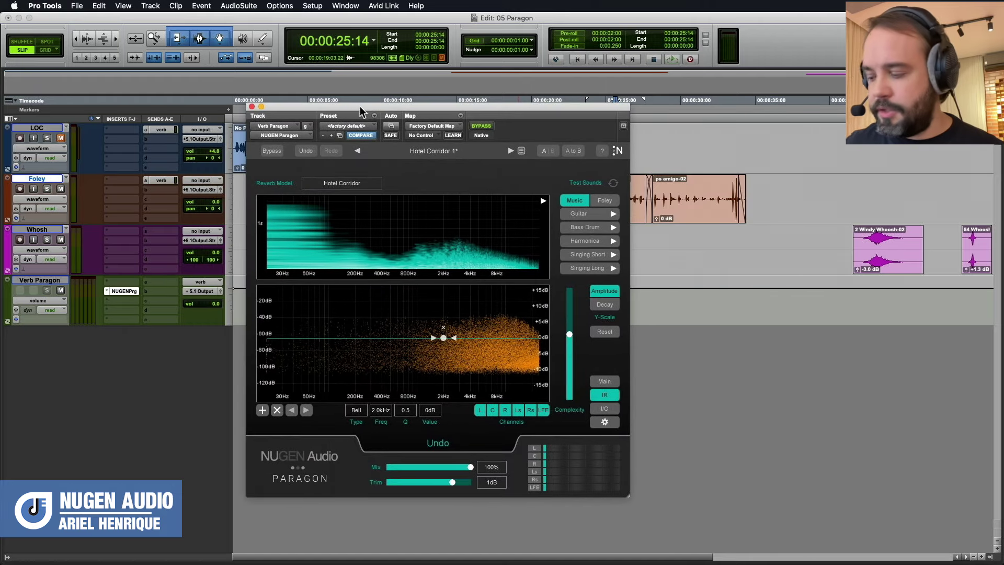
Play the Foley clips from 25:14 and lower the Foley verb send to -1.4 dB.
key("space")
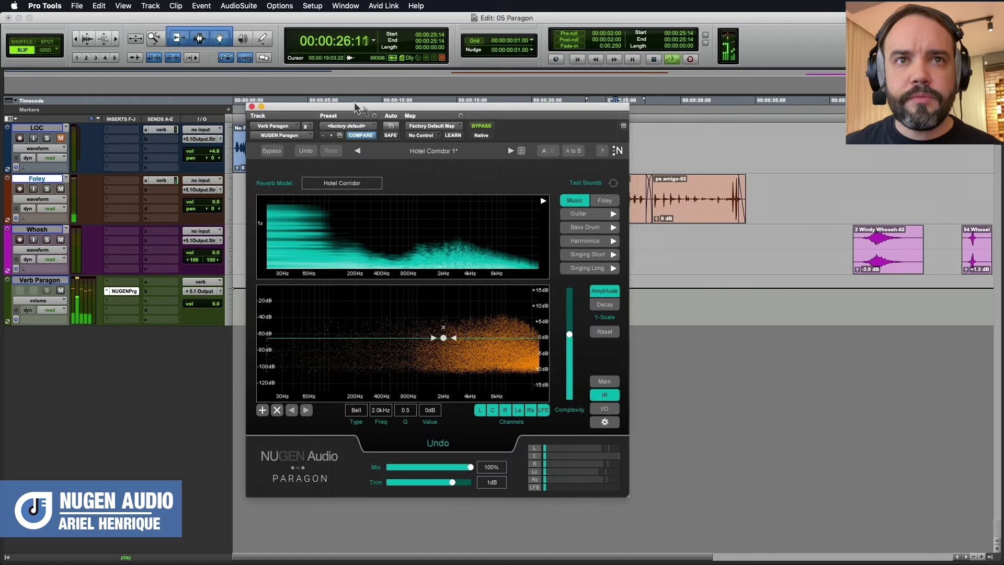
left_click_drag(373, 113, 336, 107)
left_click(161, 179)
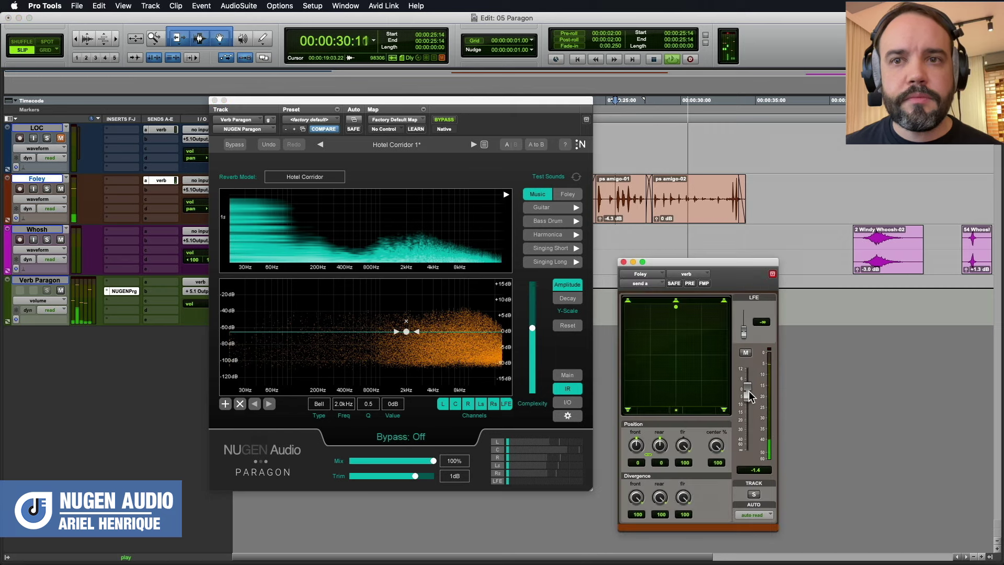
left_click(624, 262)
key("space")
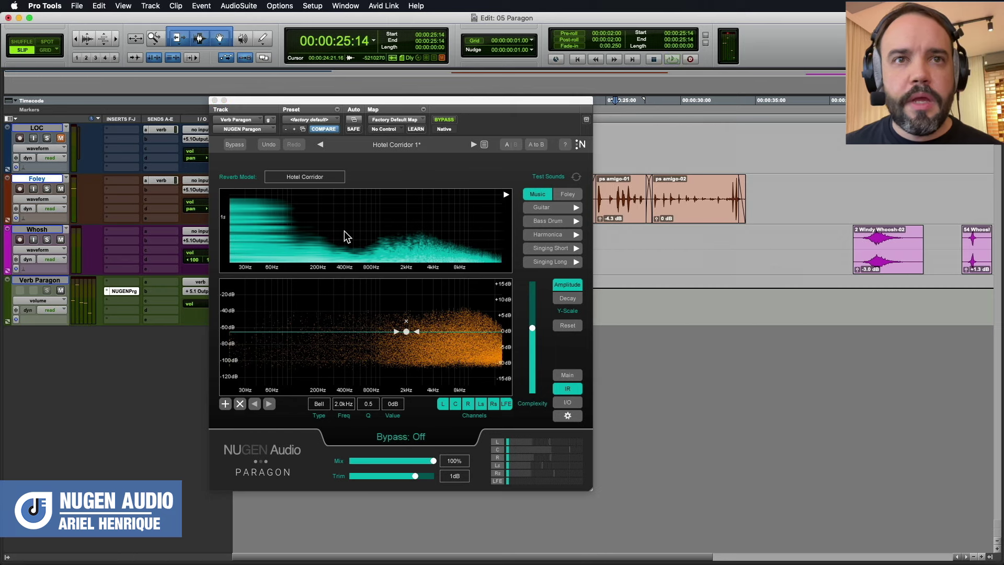
Switch Paragon's reverb model to Big Concrete Room and play the Foley clips through it.
left_click(318, 179)
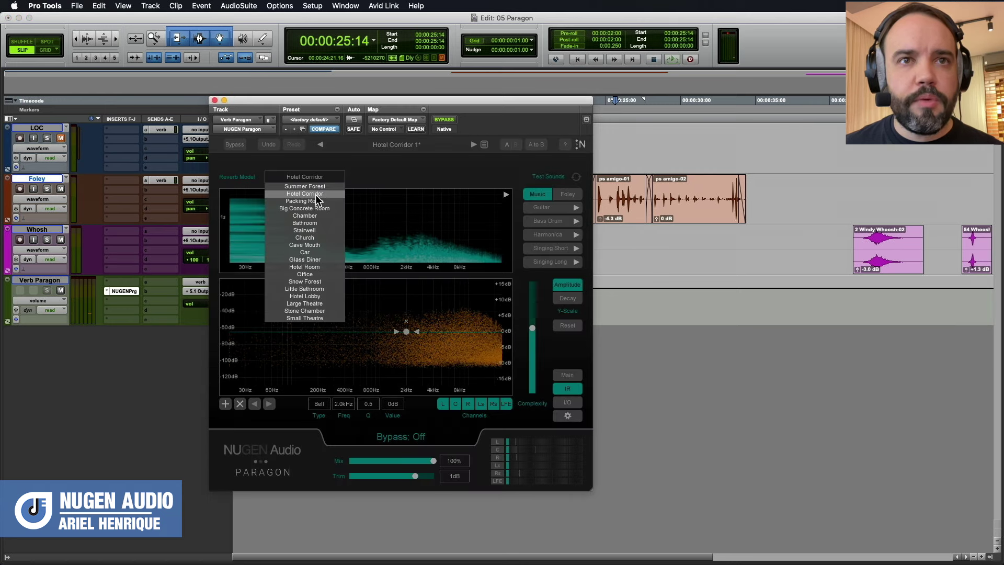
left_click(304, 208)
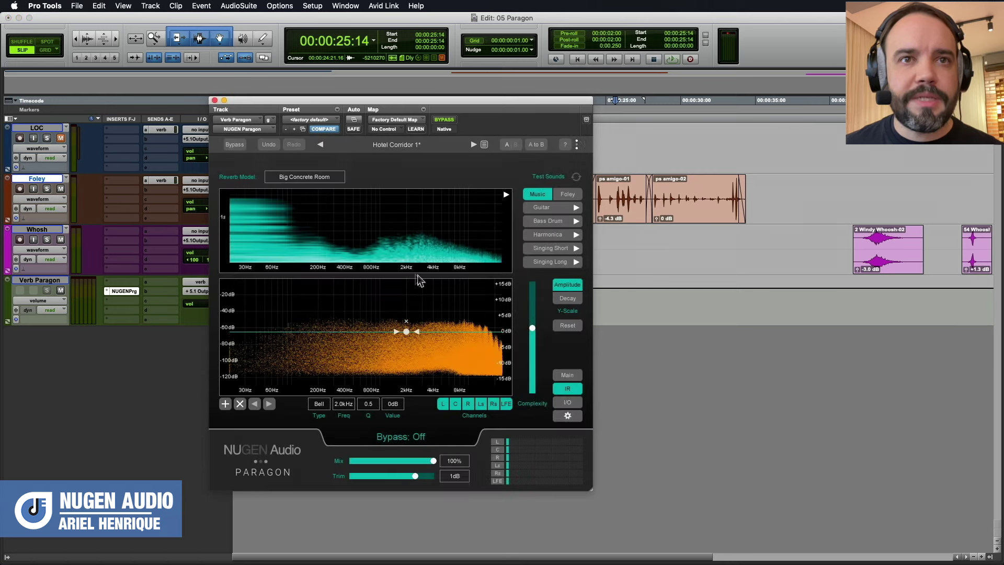
key("space")
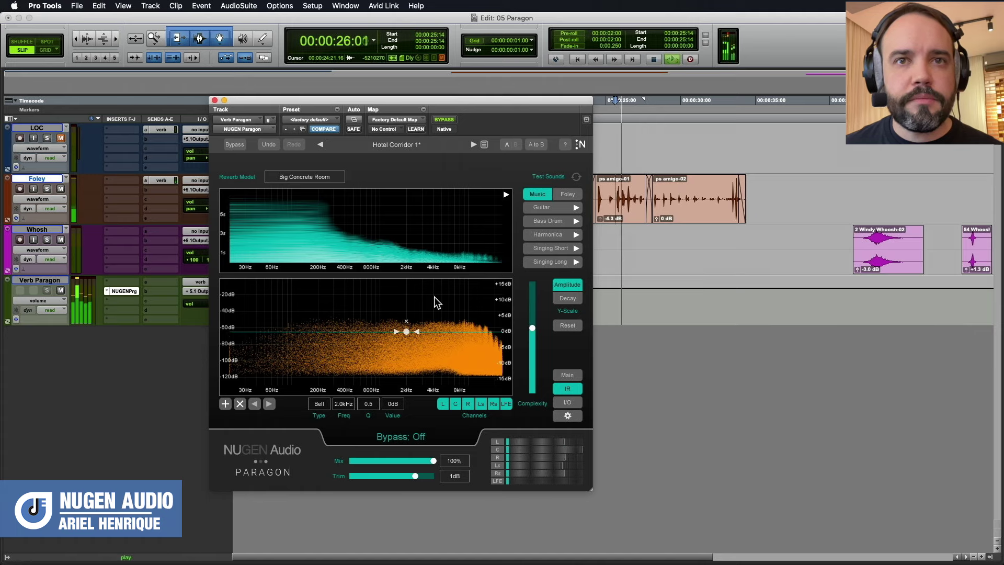
Set Paragon's decay to x0.61, size to x0.79 and brightness to 155% during Foley playback.
left_click(565, 374)
left_click_drag(265, 273, 268, 302)
left_click_drag(534, 272, 567, 252)
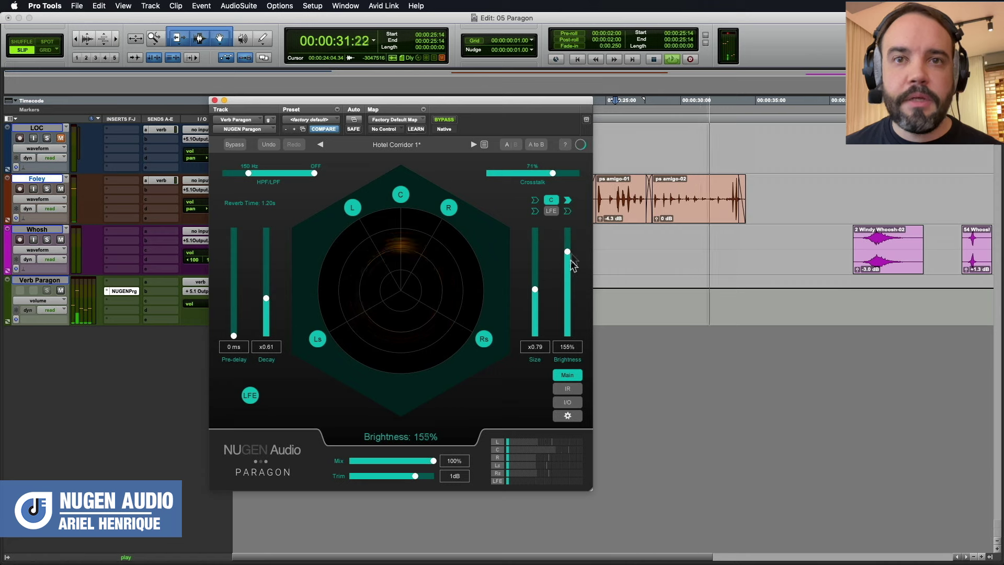
Return to the IR page and examine the amplitude response of the Big Concrete Room model.
left_click(563, 389)
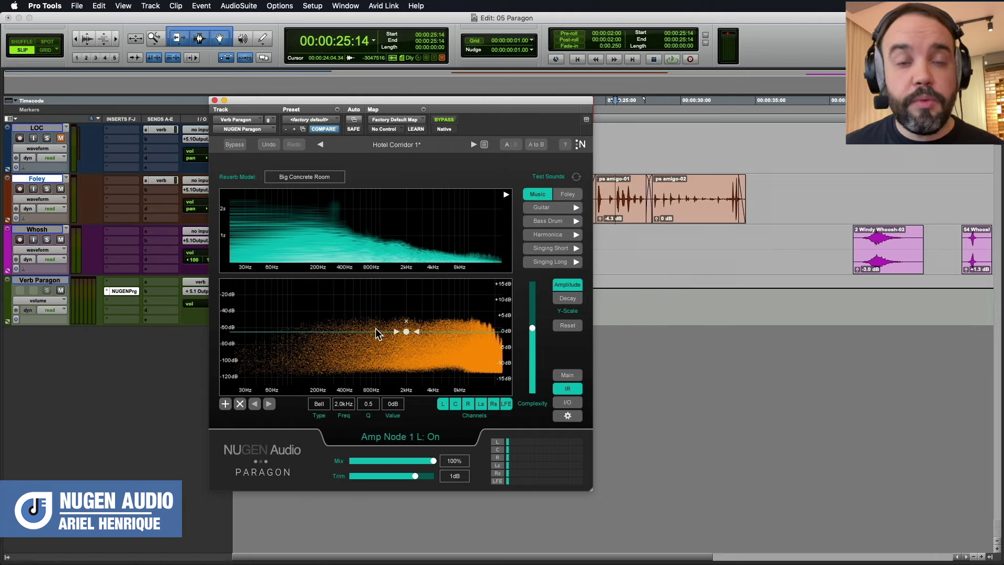
left_click(566, 285)
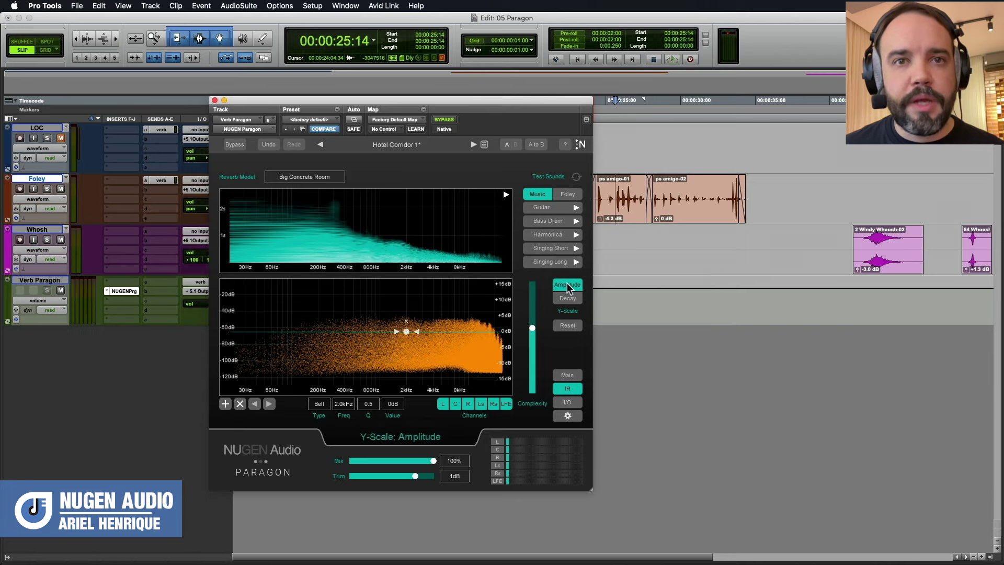
left_click_drag(337, 104, 457, 132)
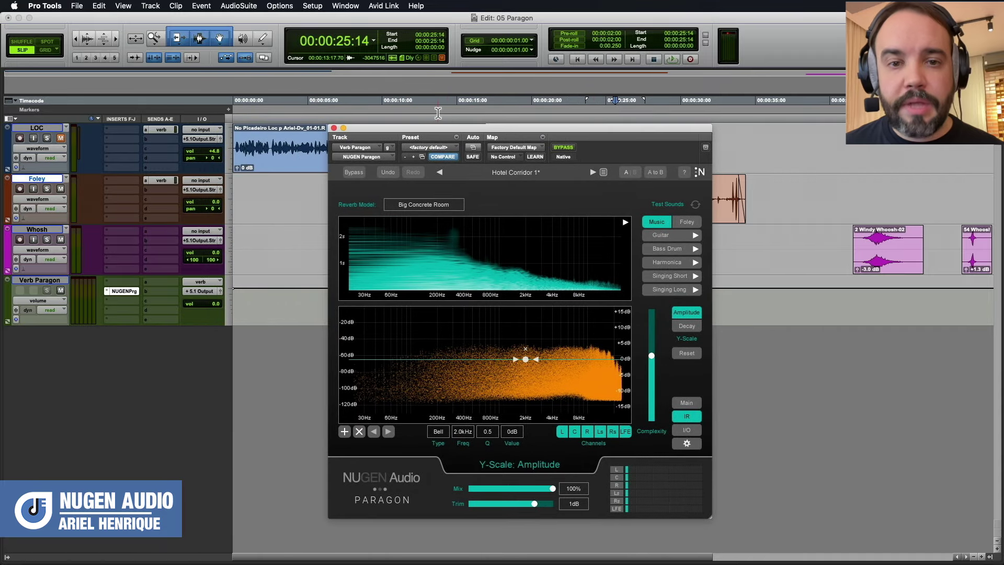
left_click_drag(421, 131, 431, 136)
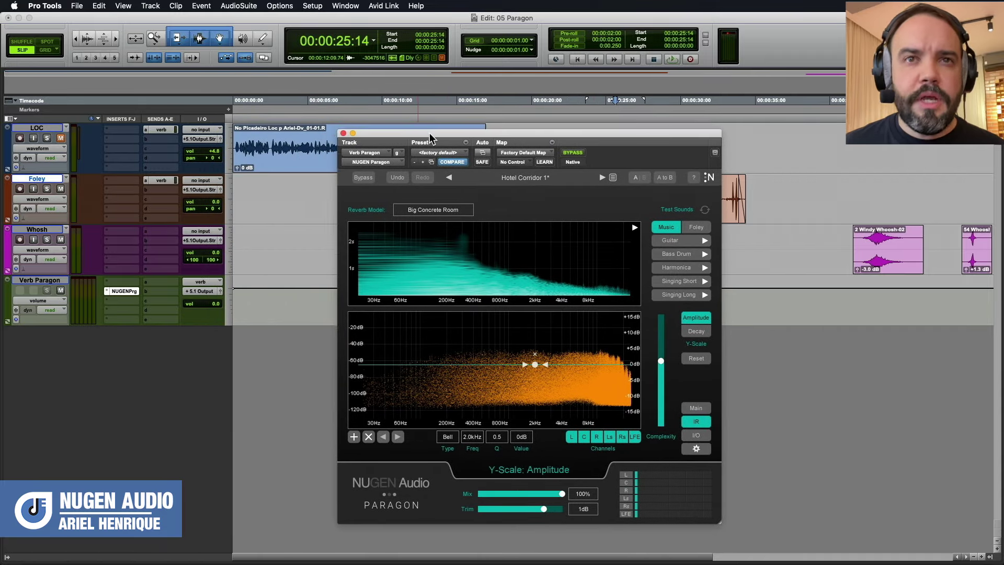
Load the Bright Church preset from Paragon's preset browser.
left_click(613, 177)
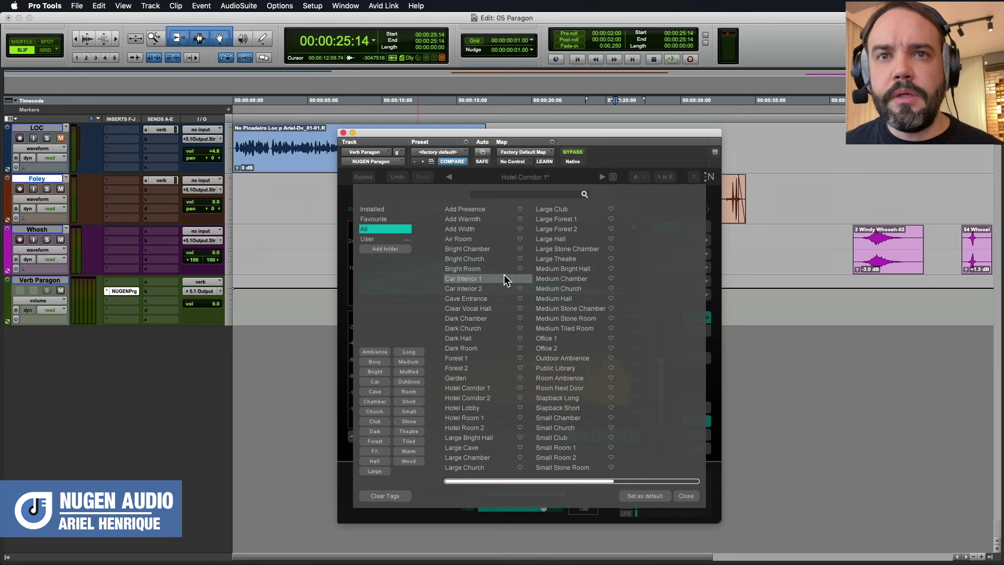
left_click(481, 259)
left_click(685, 496)
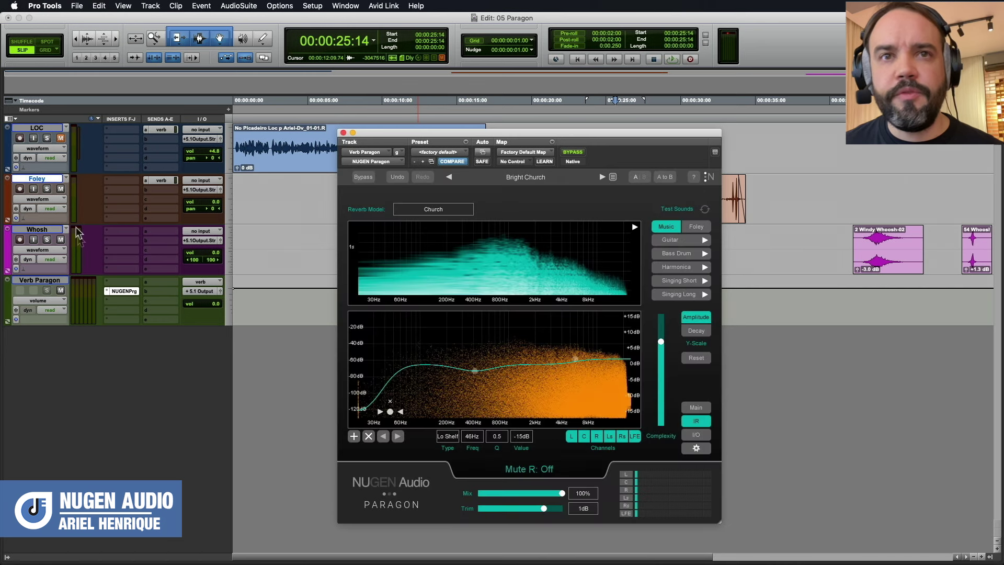
Unmute and solo the LOC track and select its dialogue clip at the start of the timeline.
left_click(60, 138)
left_click(48, 138)
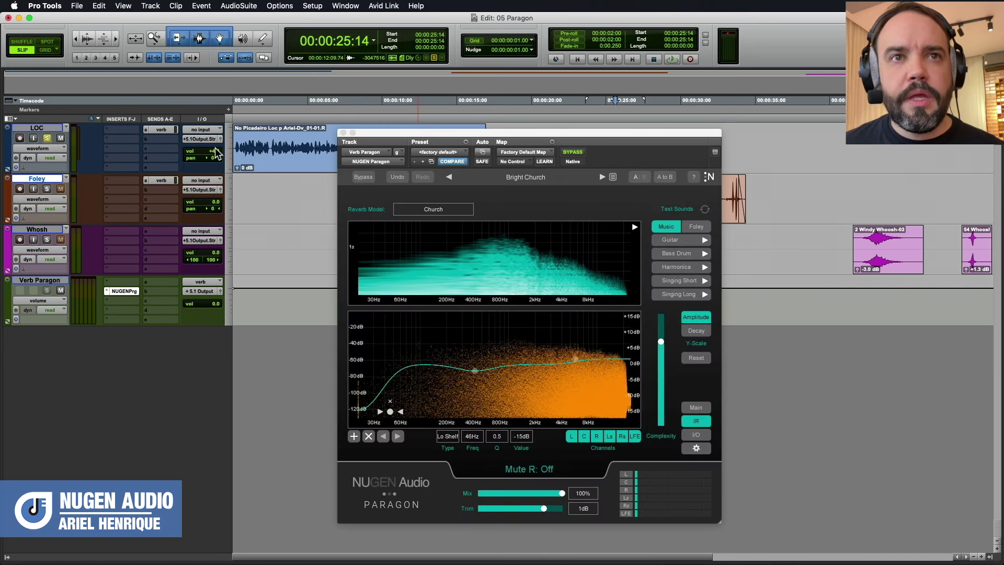
left_click_drag(372, 134, 412, 141)
left_click(366, 151)
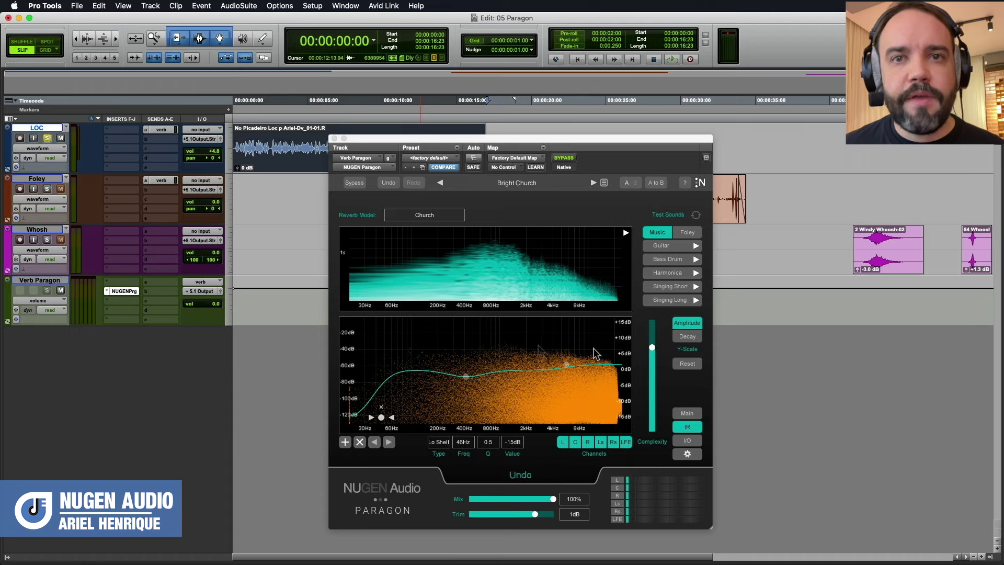
While the dialogue plays, move the low-mid amplitude node to 246 Hz at -14 dB and add a 6.1 kHz bell at +4 dB, Q 1.3.
key("space")
left_click_drag(467, 372, 447, 416)
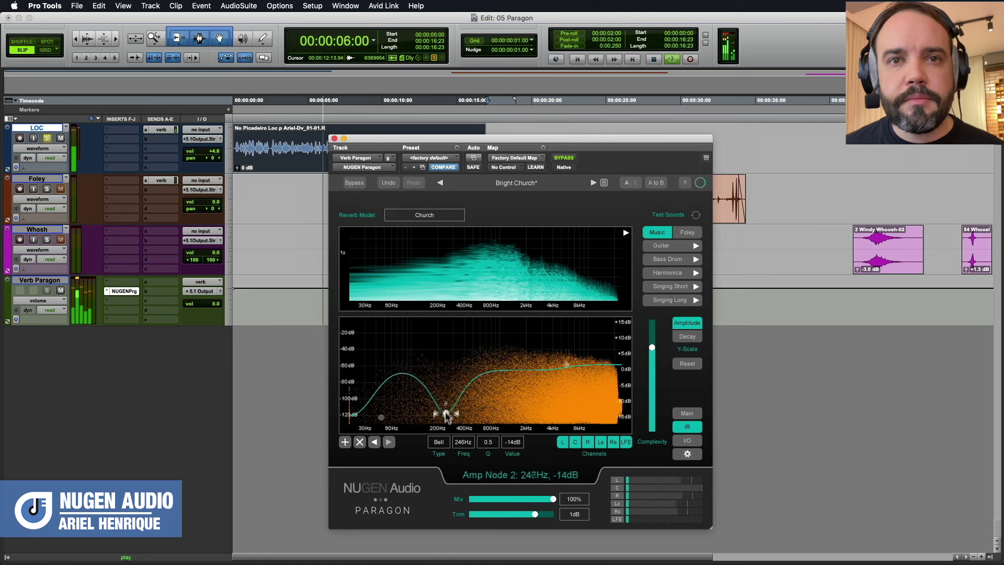
left_click(345, 442)
left_click_drag(546, 364, 582, 359)
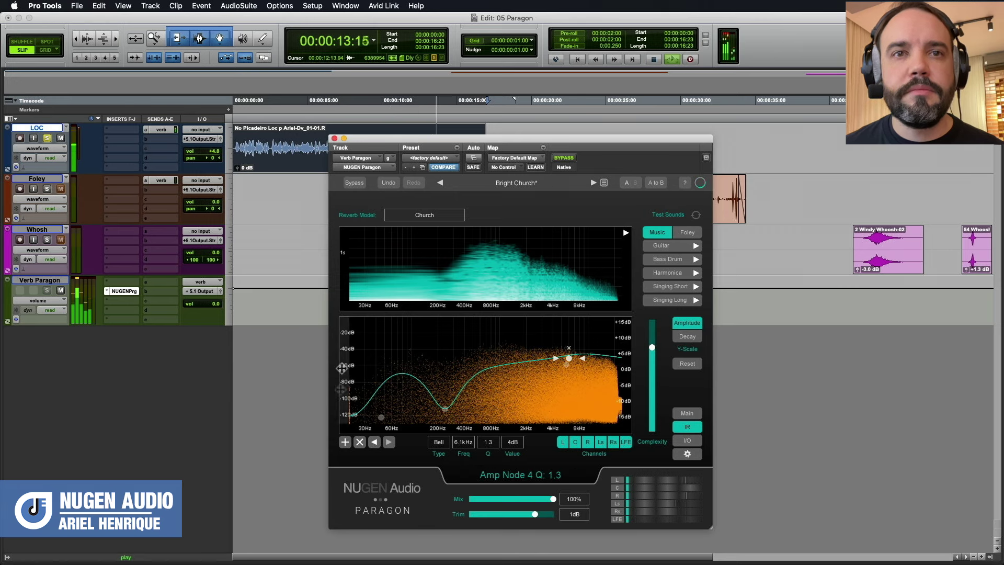
key("space")
Raise Paragon's overall decay slightly on the main page and return to the IR page.
left_click(687, 413)
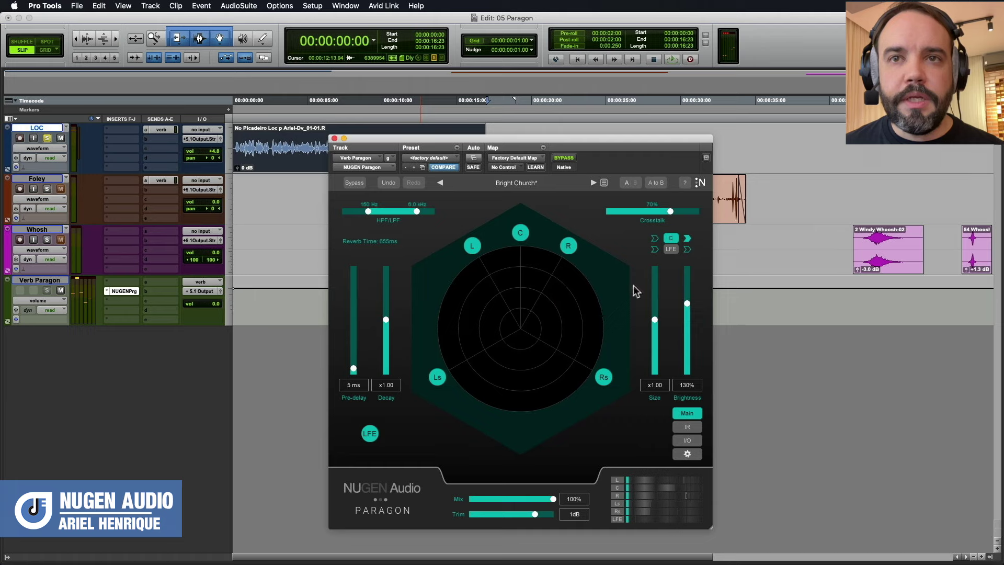
left_click_drag(385, 319, 386, 310)
left_click(687, 426)
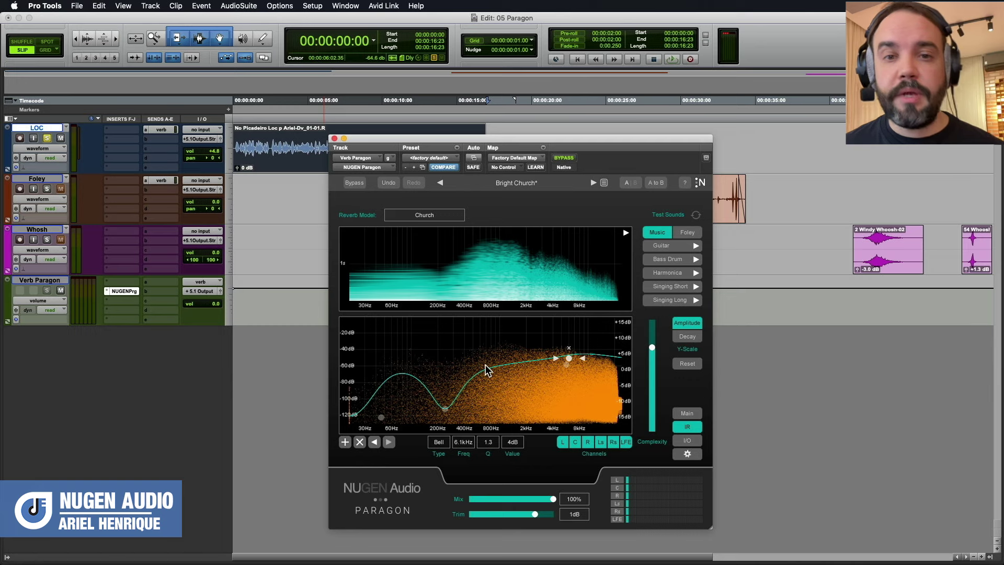
Add and delete a trial 1.7 kHz node at -3 dB, and move the 6.1 kHz bell to 2.7 kHz at +5 dB.
left_click_drag(568, 359, 568, 363)
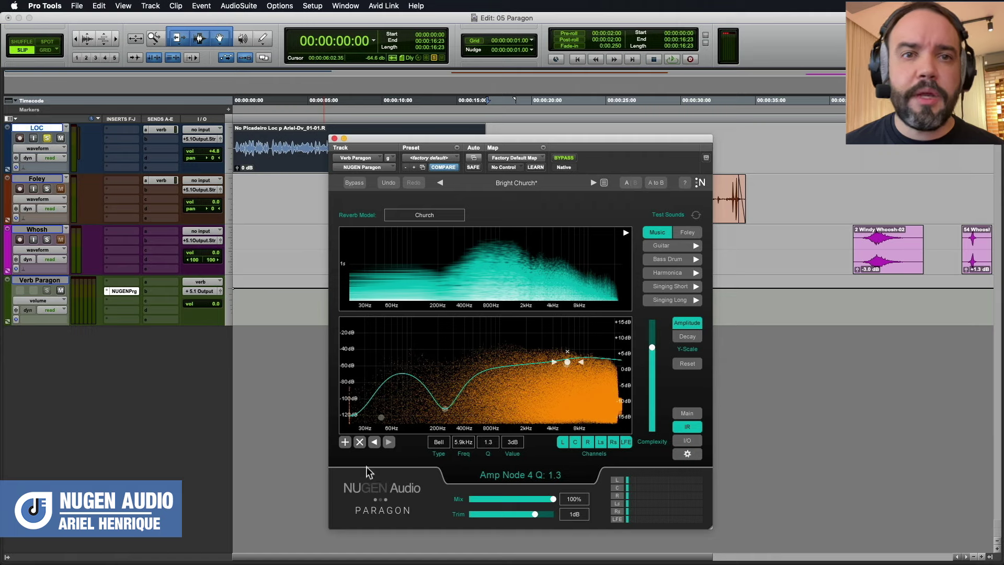
left_click(345, 442)
mouse_move(528, 364)
left_mouse_down()
mouse_move(492, 404)
mouse_move(504, 360)
mouse_move(528, 366)
mouse_move(518, 380)
left_mouse_up()
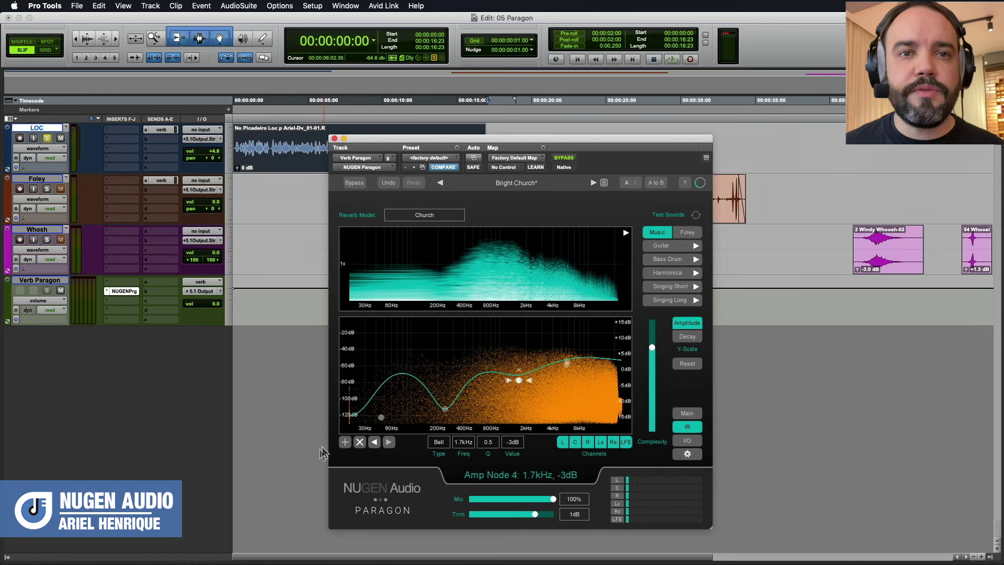
left_click(359, 442)
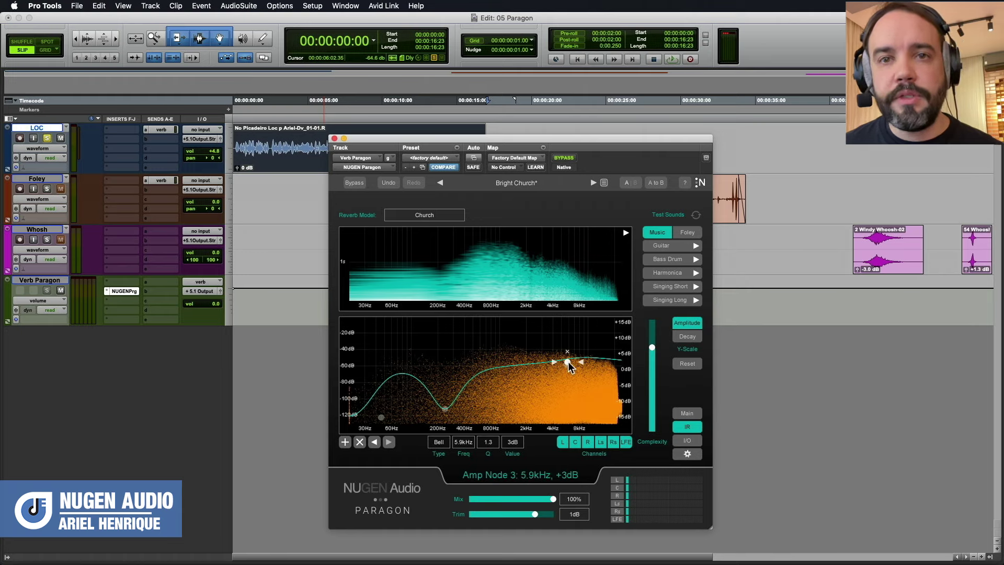
left_click_drag(568, 361, 538, 357)
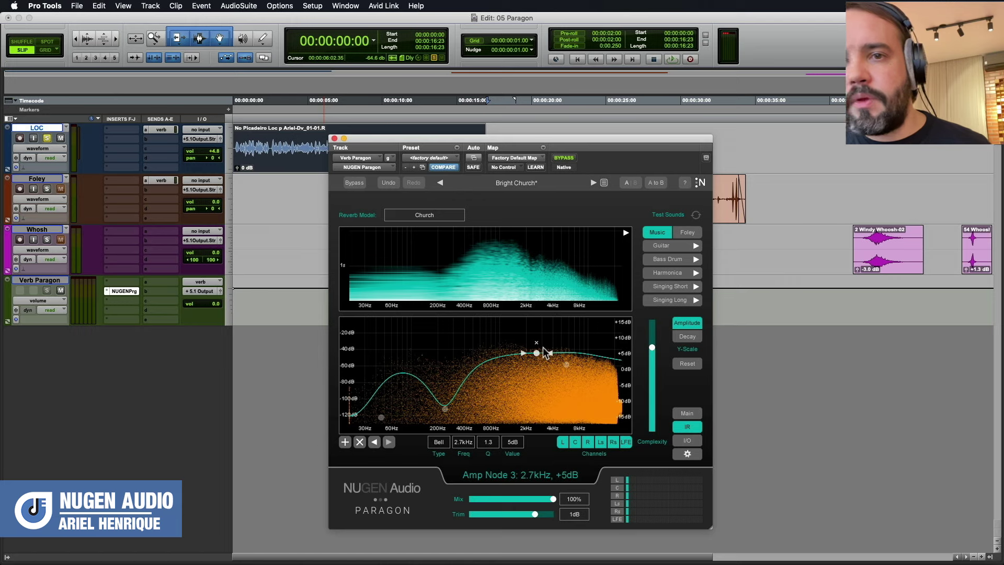
Examine the per-channel input and output controls on the I/O page and open Paragon's settings page.
left_click(687, 440)
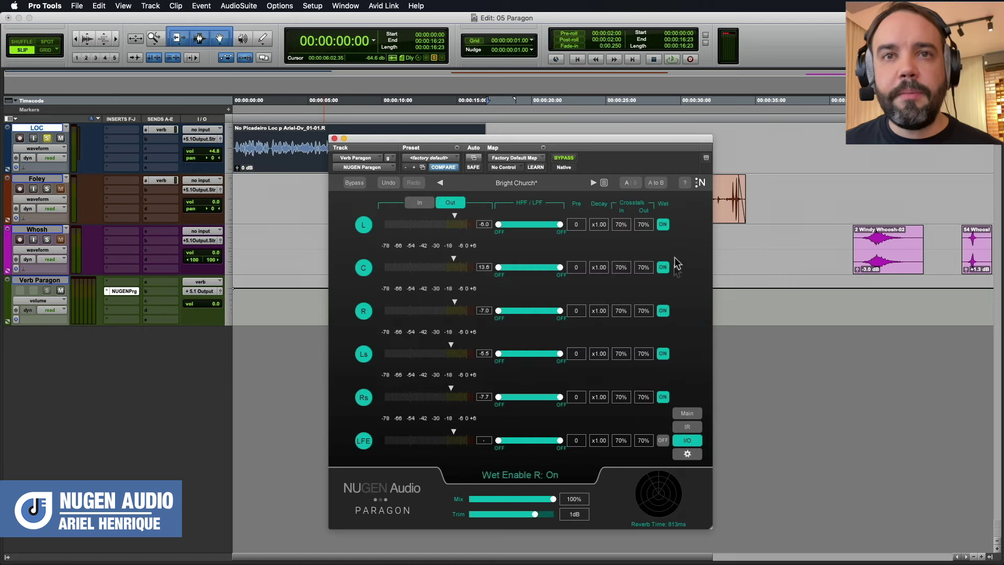
left_click_drag(556, 139, 560, 107)
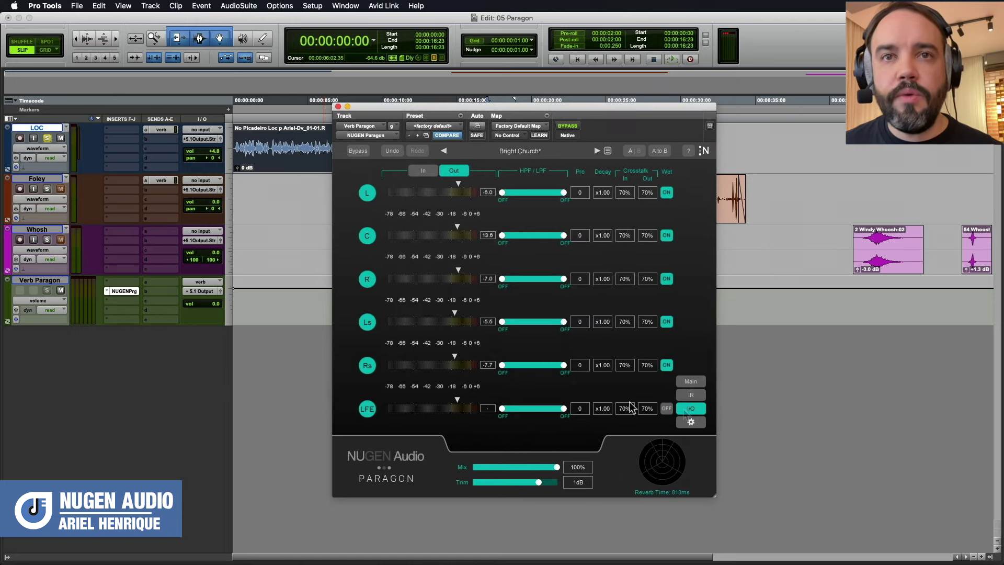
left_click_drag(342, 103, 216, 76)
left_click(286, 146)
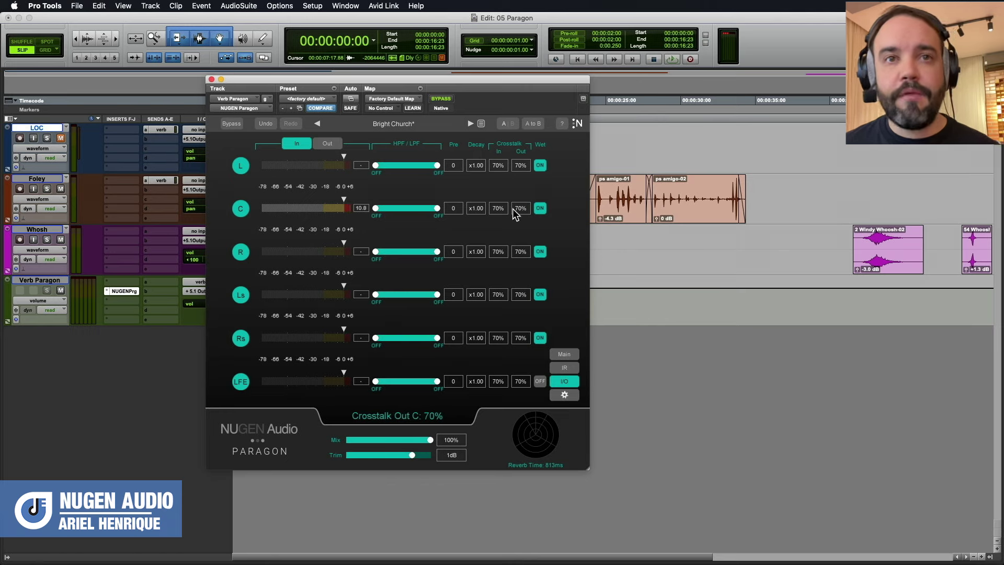
left_click(361, 209)
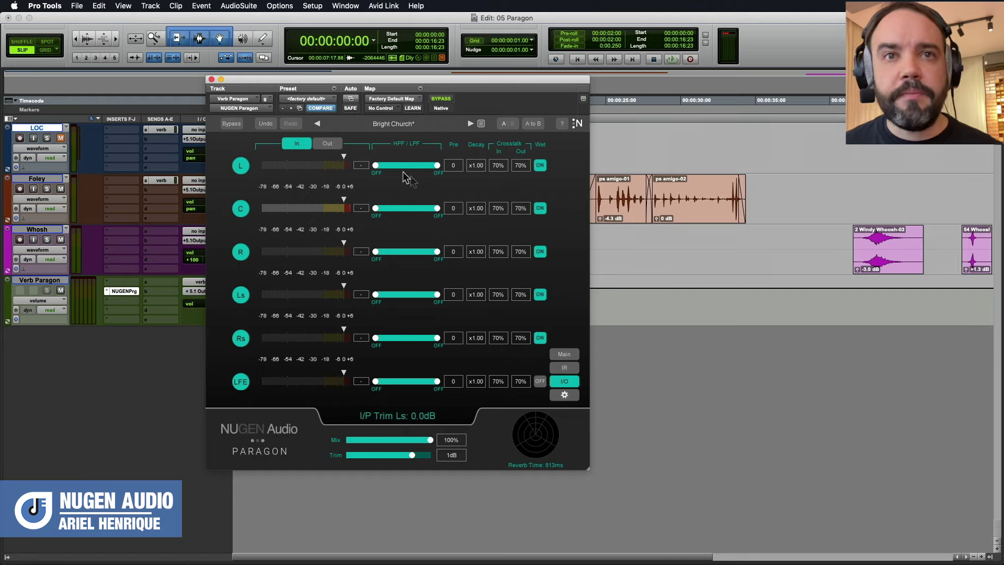
left_click(327, 144)
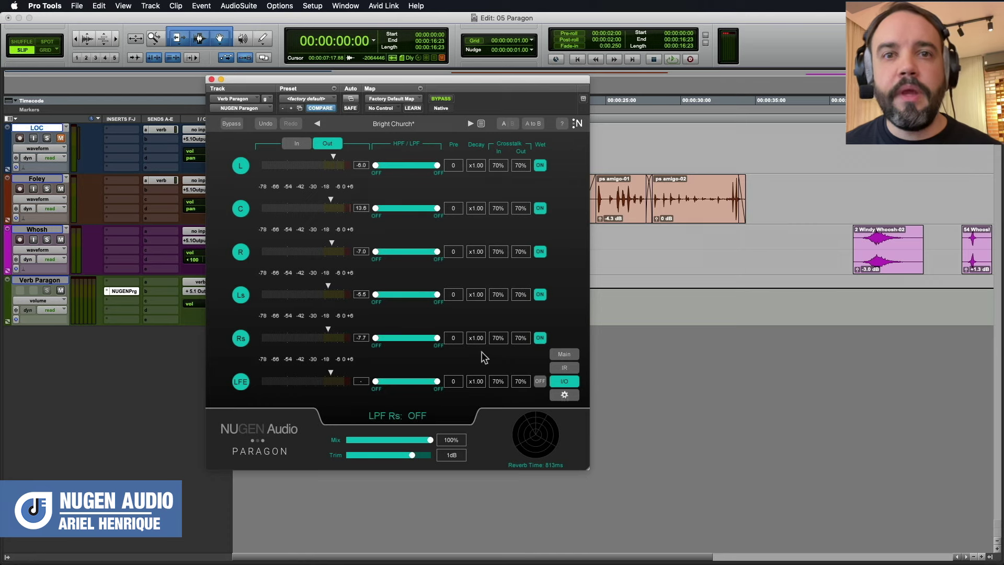
left_click(565, 396)
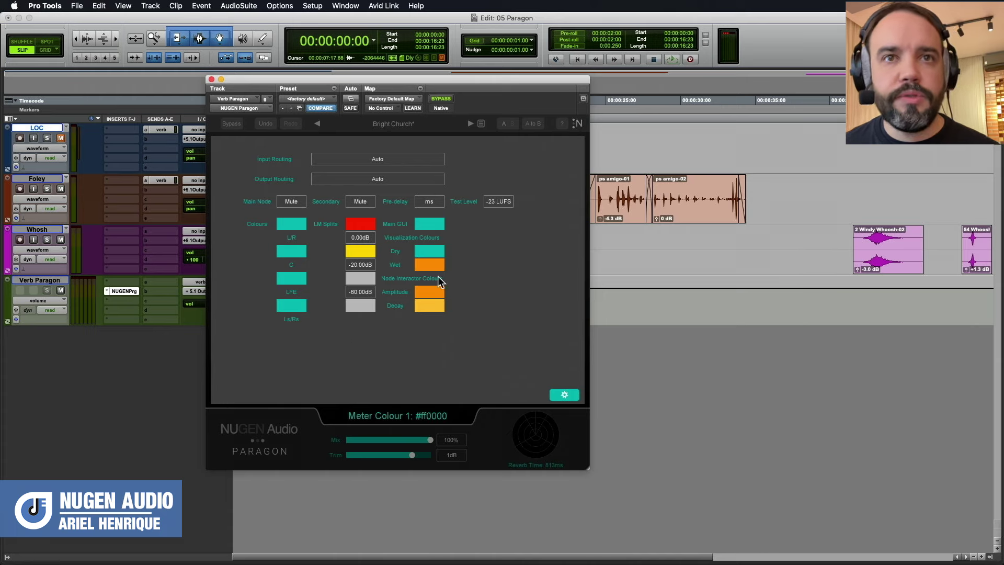
Return from Paragon's settings to its main page and lower the reverb's trim level slightly.
left_click(564, 394)
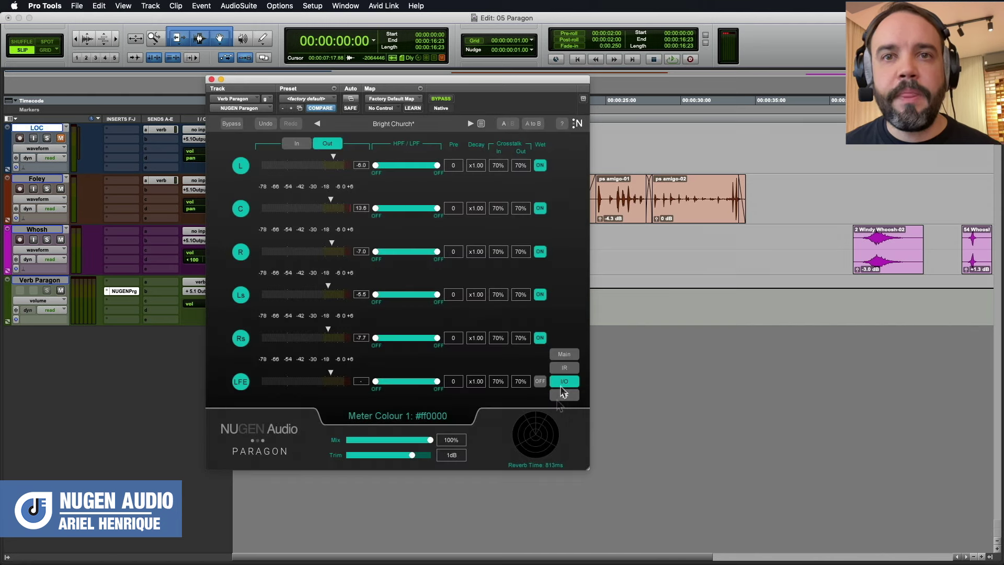
left_click(565, 355)
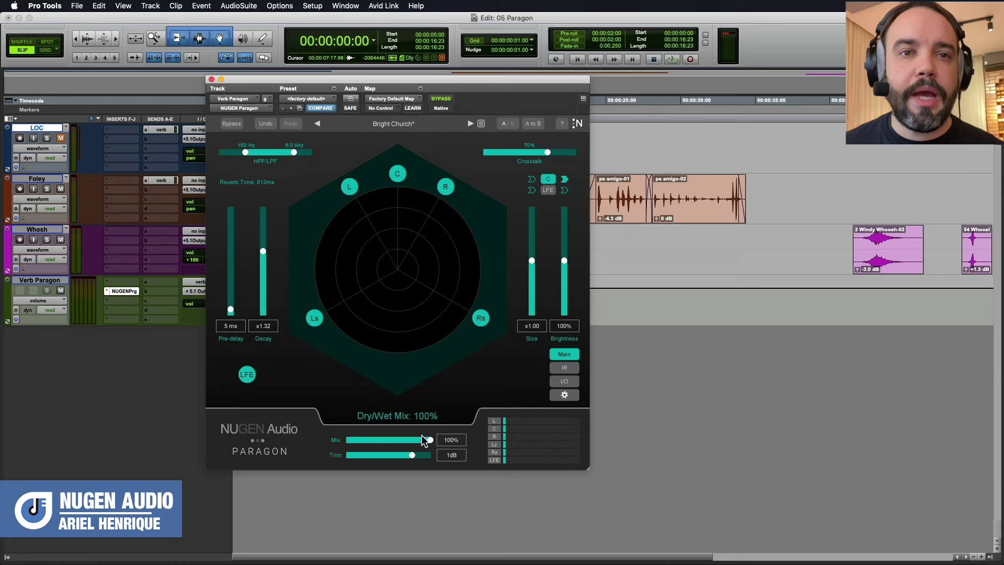
mouse_move(413, 459)
left_mouse_down()
mouse_move(398, 457)
mouse_move(407, 459)
left_mouse_up()
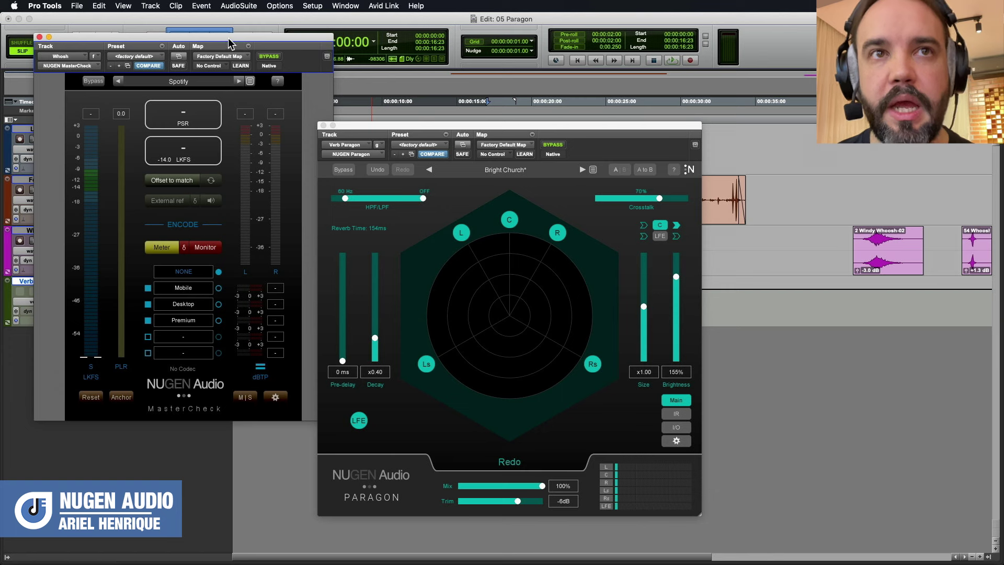
Arrange the MasterCheck and Paragon windows side by side, and review Paragon's IR and I/O pages, ending on the IR page.
mouse_move(229, 38)
left_mouse_down()
mouse_move(238, 75)
mouse_move(201, 78)
mouse_move(234, 45)
left_mouse_up()
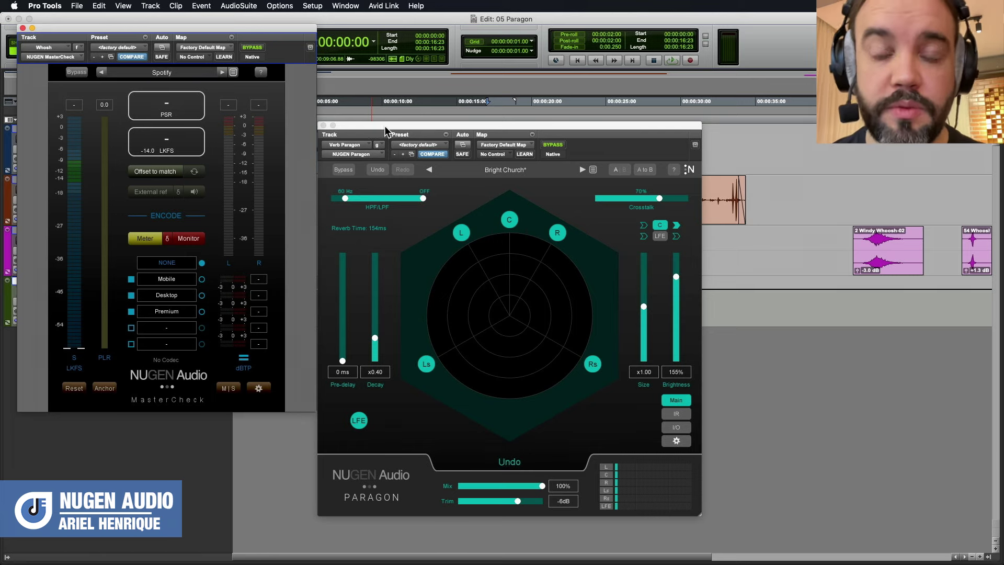
left_click_drag(385, 126, 349, 108)
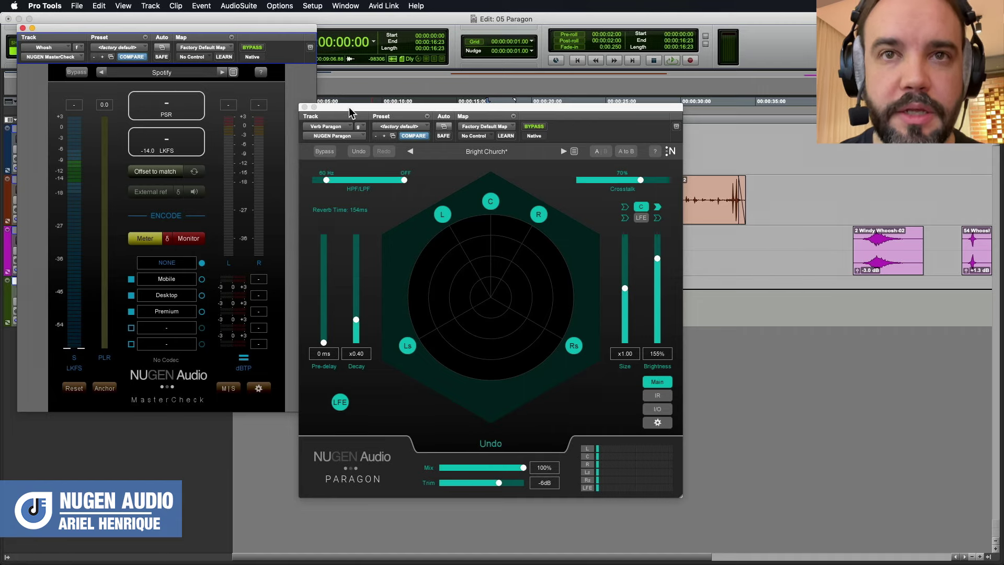
left_click(654, 396)
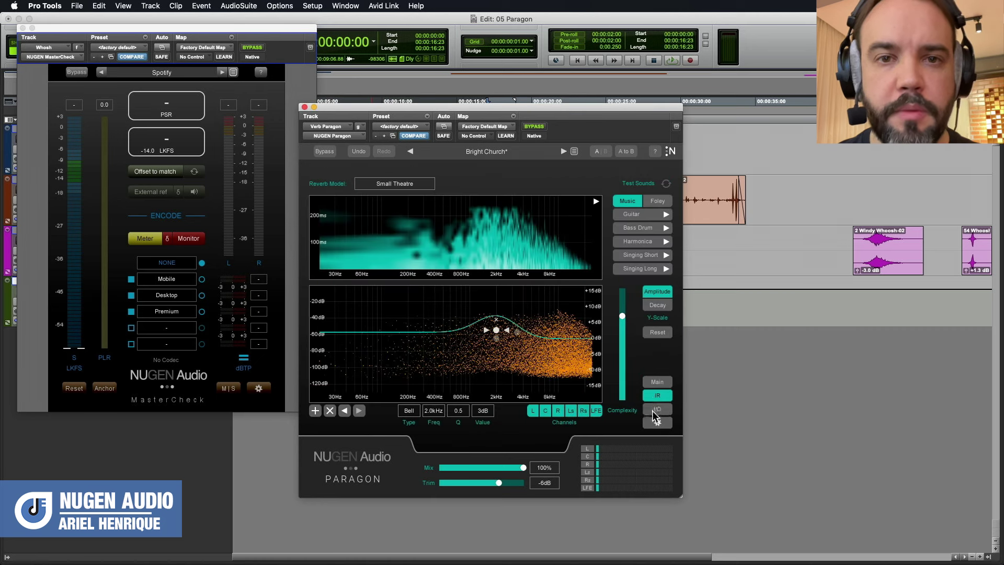
left_click(652, 410)
left_click(660, 394)
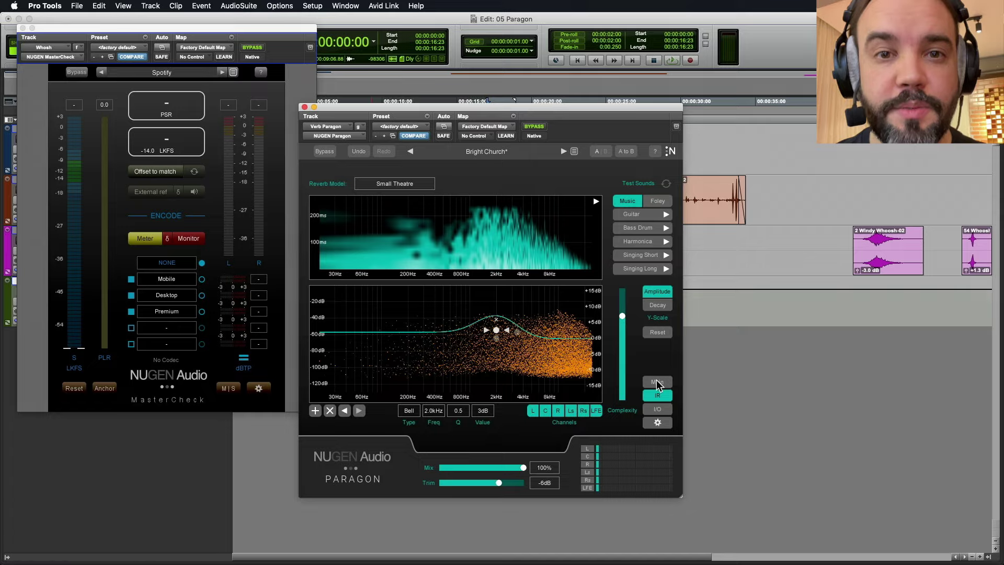